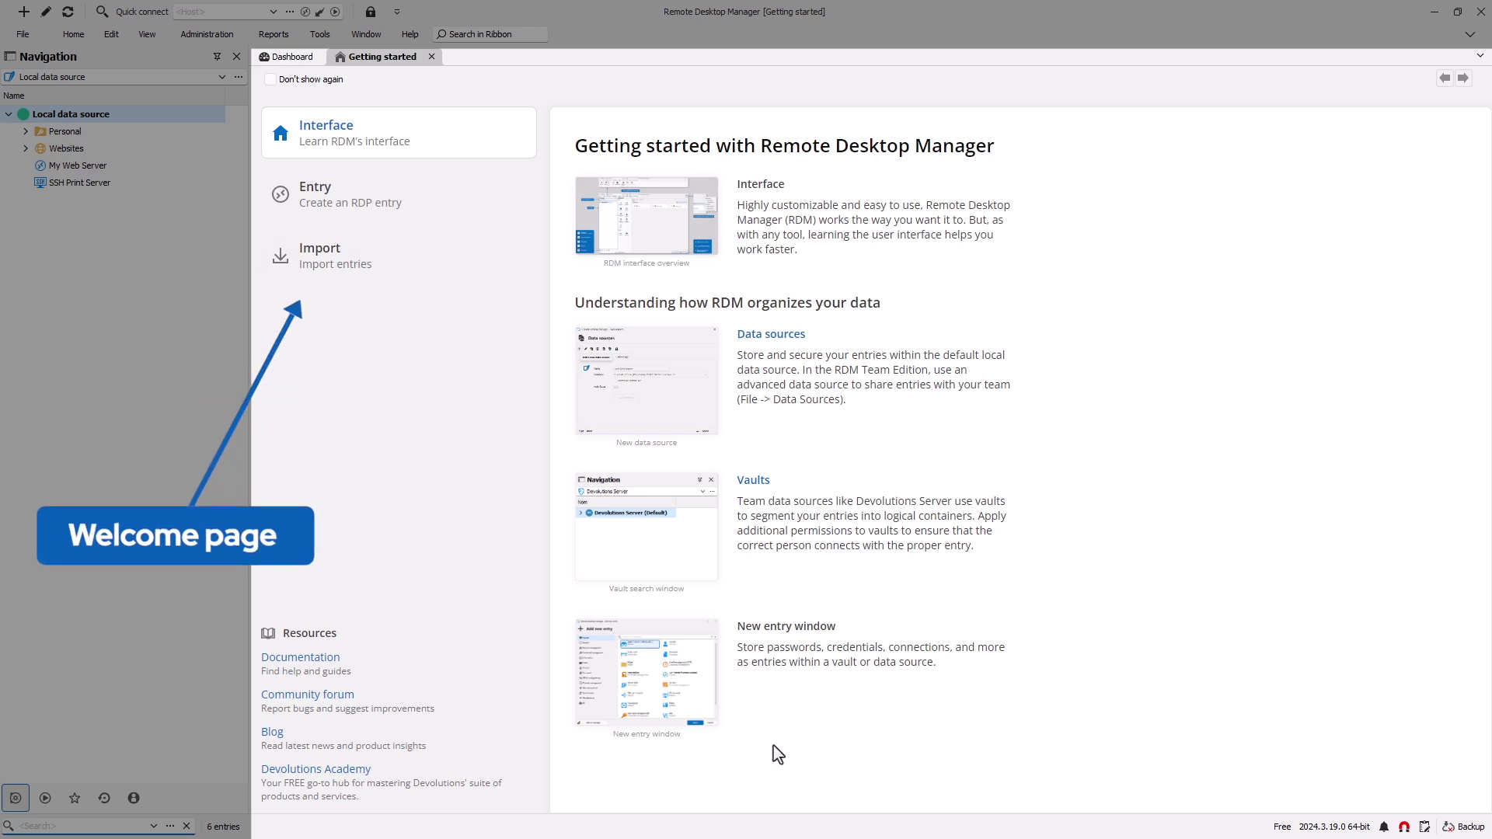
Show the getting-started guides for creating an RDP entry and for importing connections.
click(347, 221)
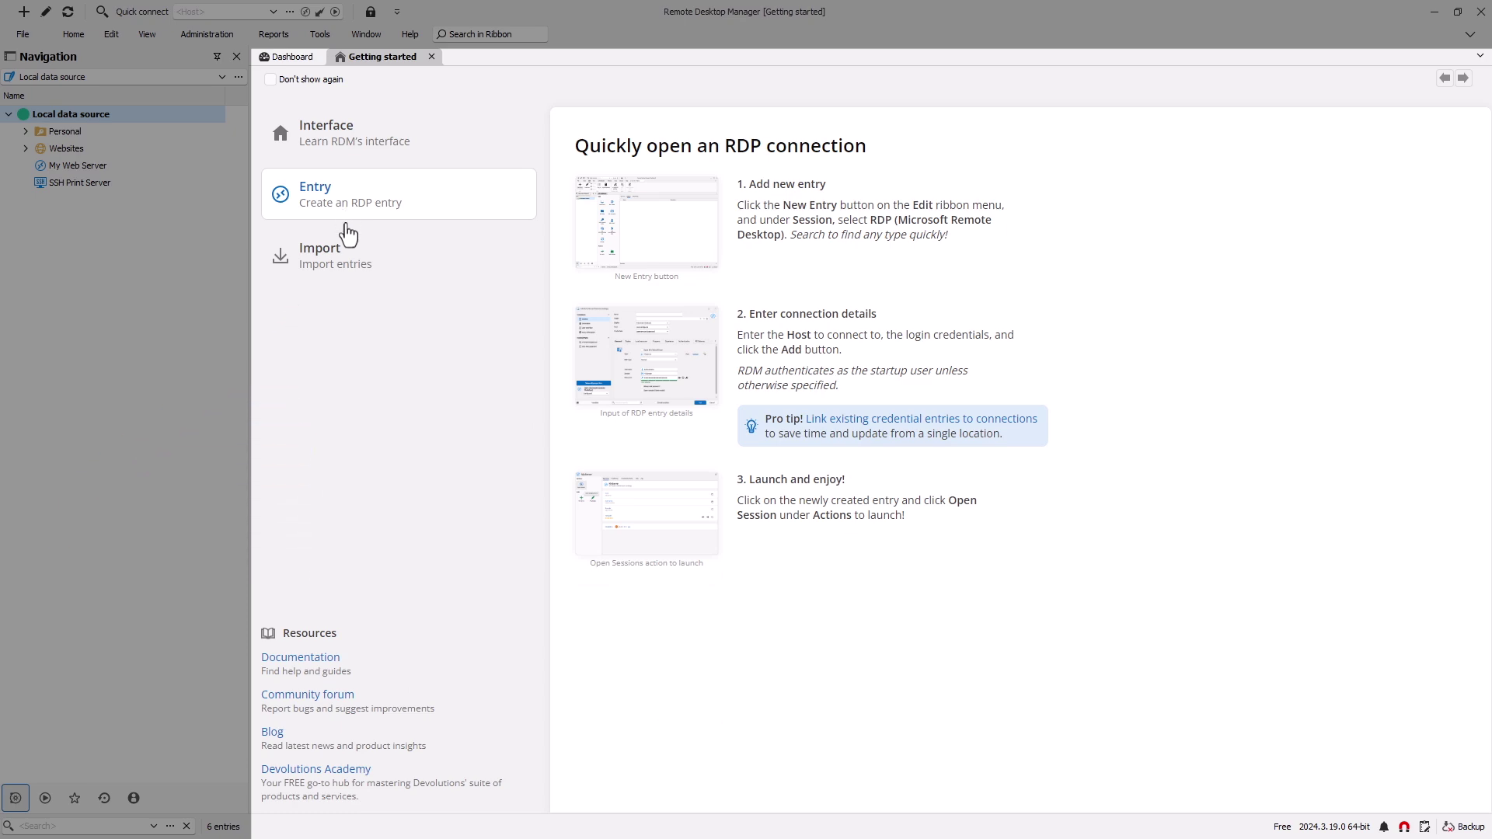
click(350, 270)
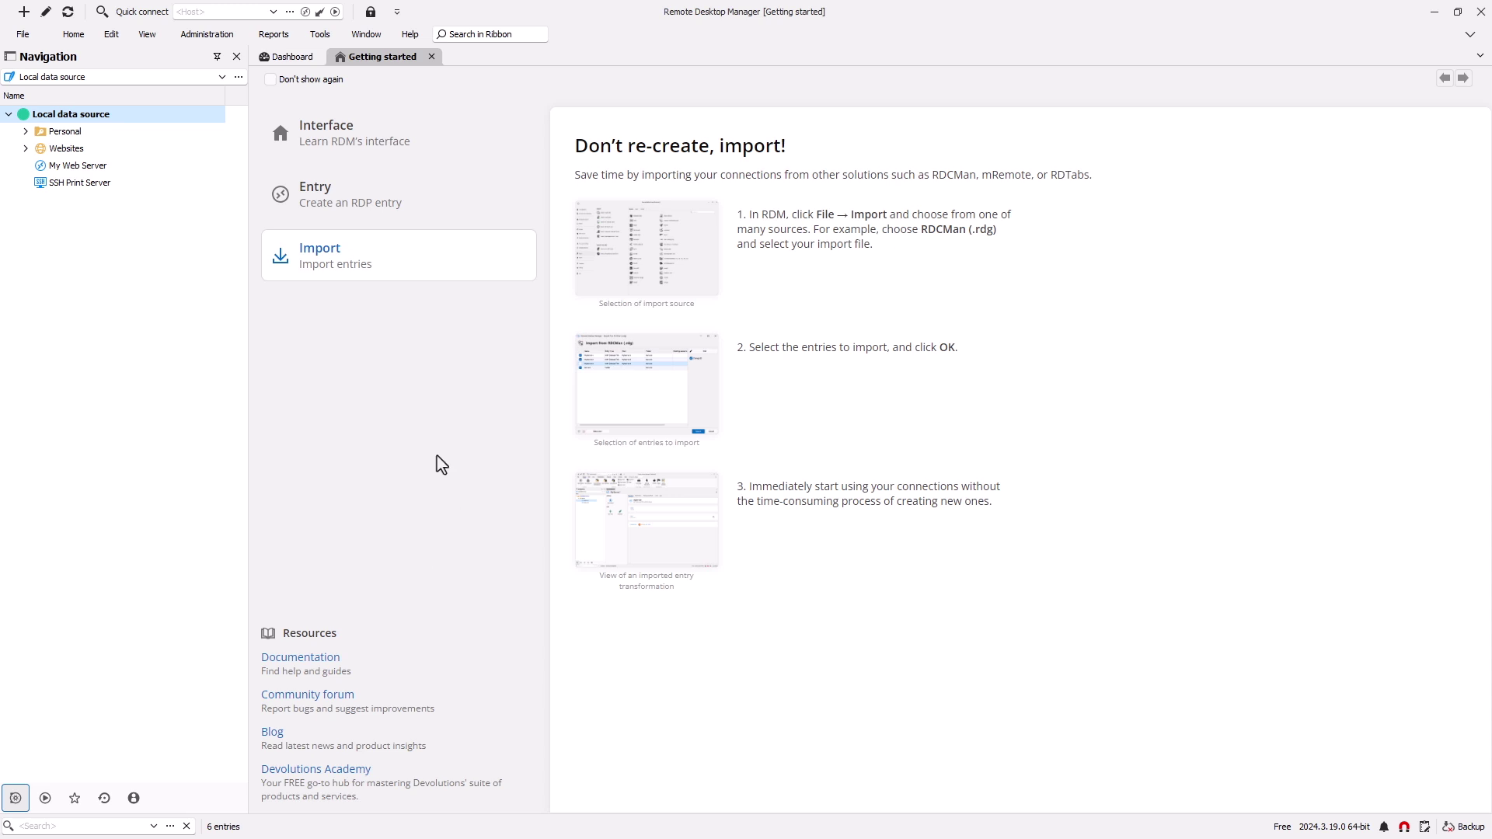
Open the Dashboard overview and widen its side panel so the add actions show labels.
click(283, 60)
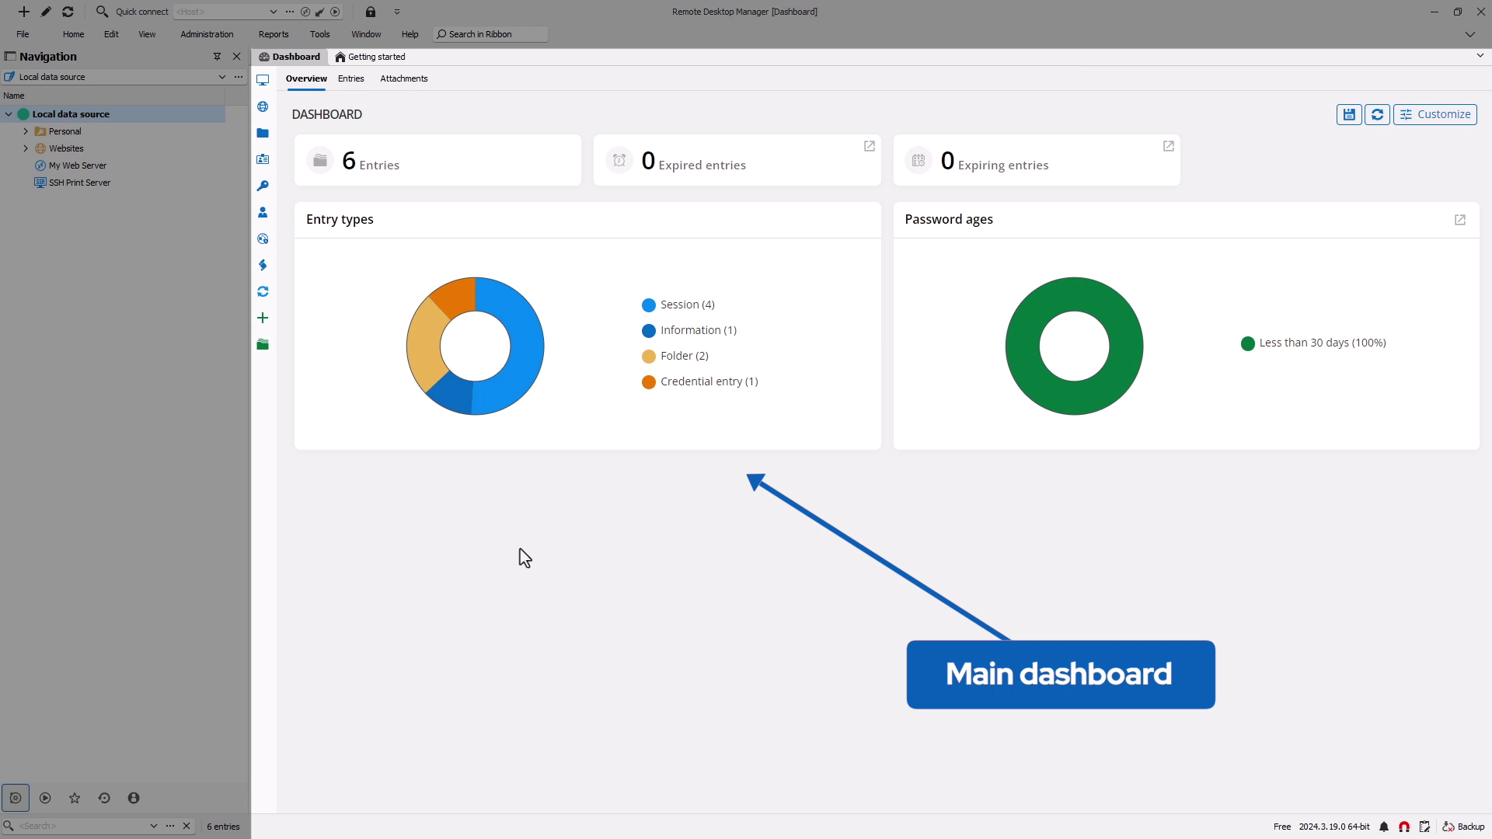
drag(274, 492, 419, 493)
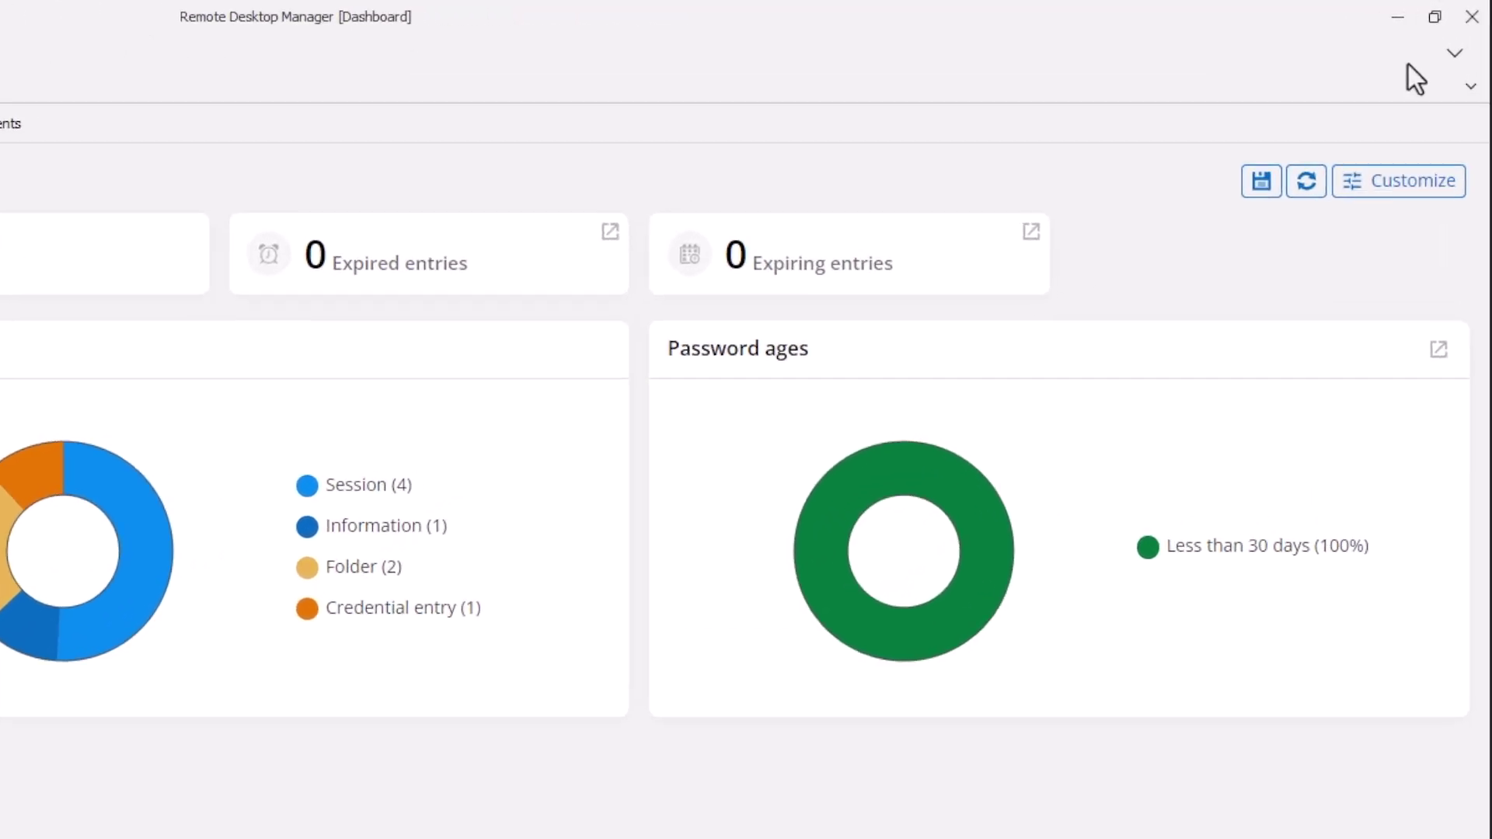
Set the ribbon to Always Show, then browse the Edit, View, Administration, Reports, Tools, Window and Help tabs.
click(1470, 35)
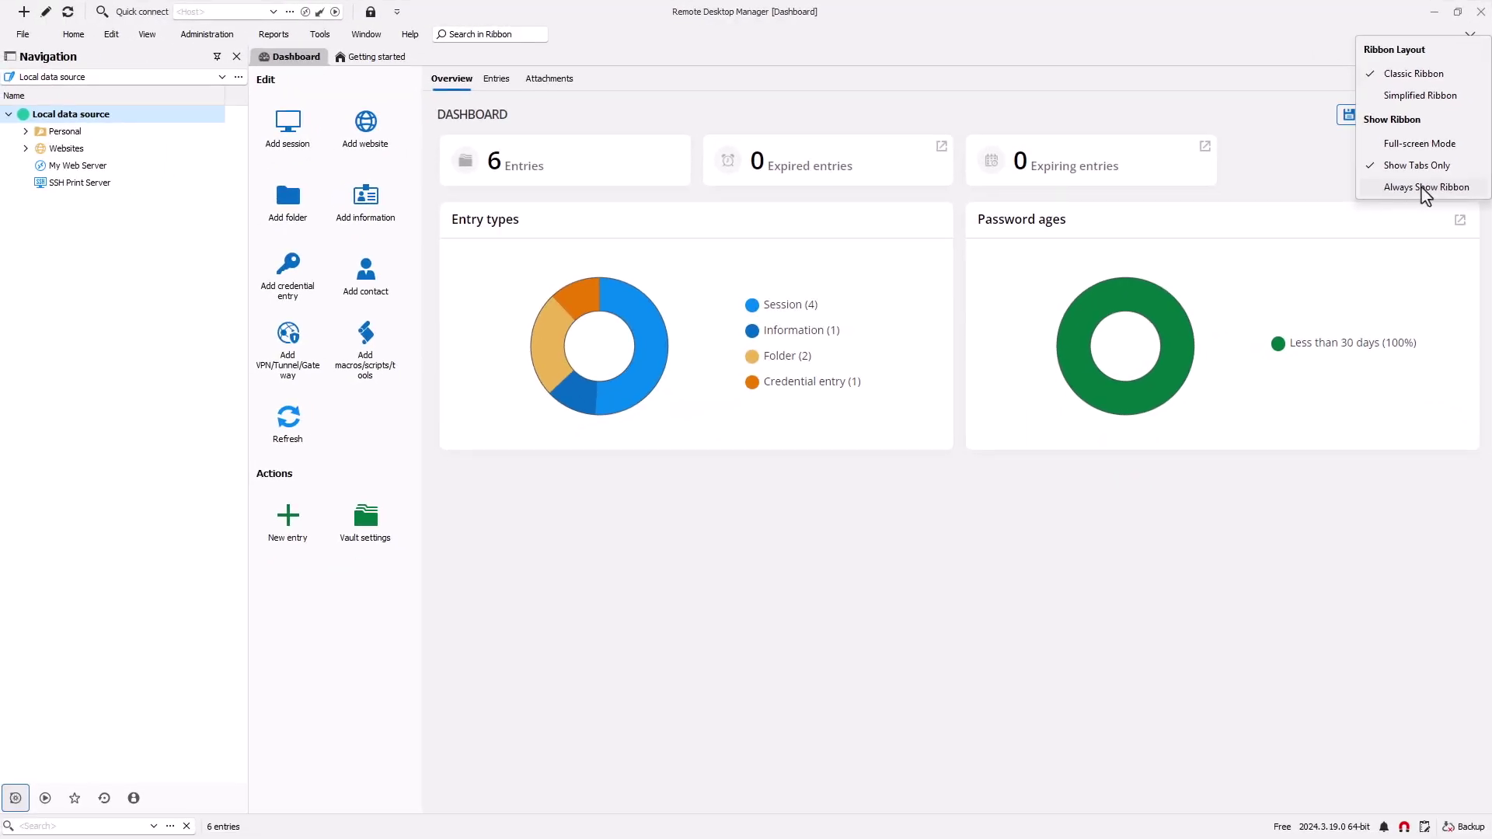
click(1426, 187)
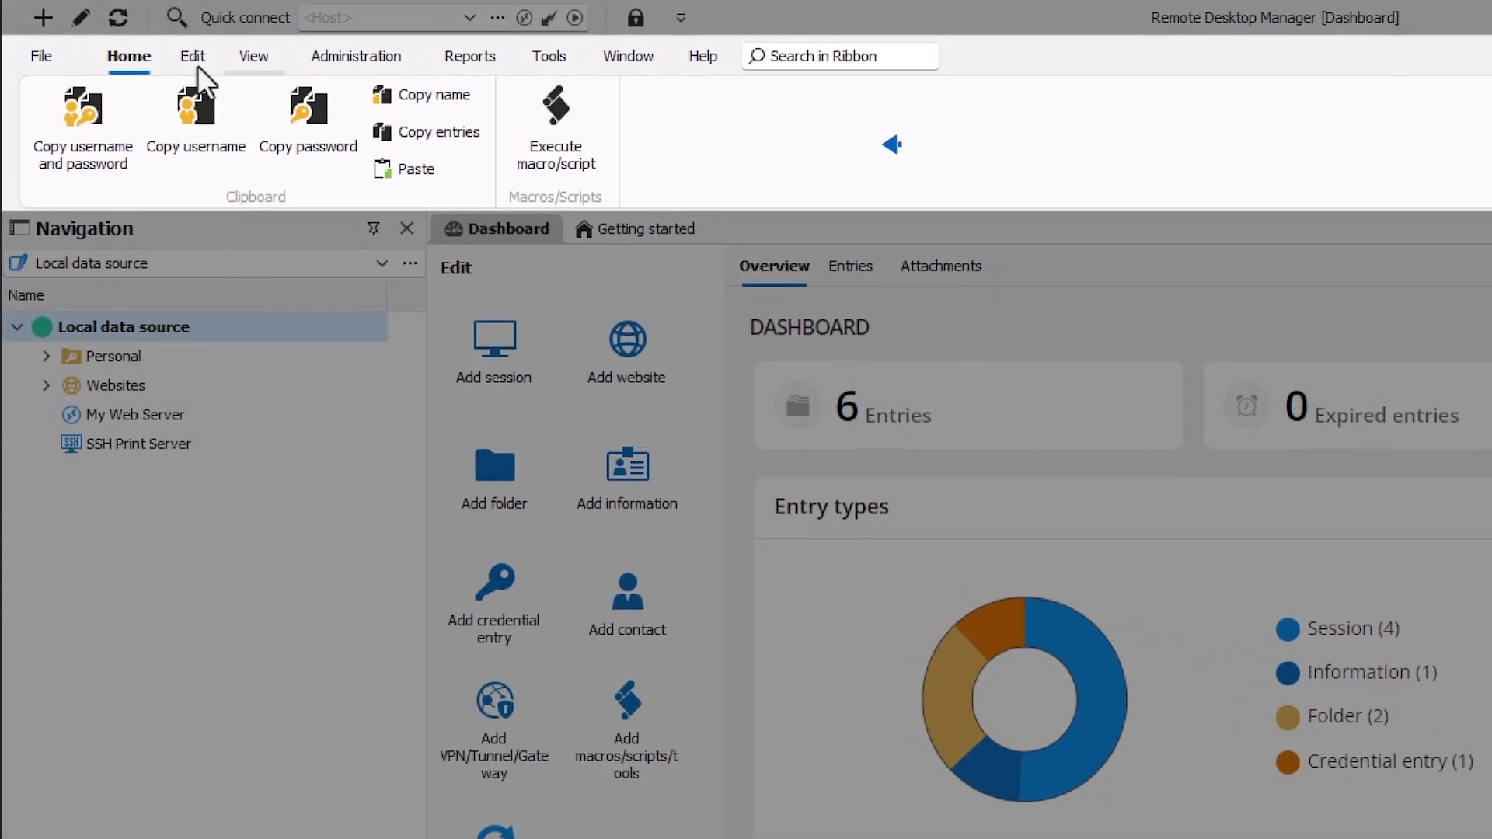
click(196, 64)
click(264, 63)
click(392, 59)
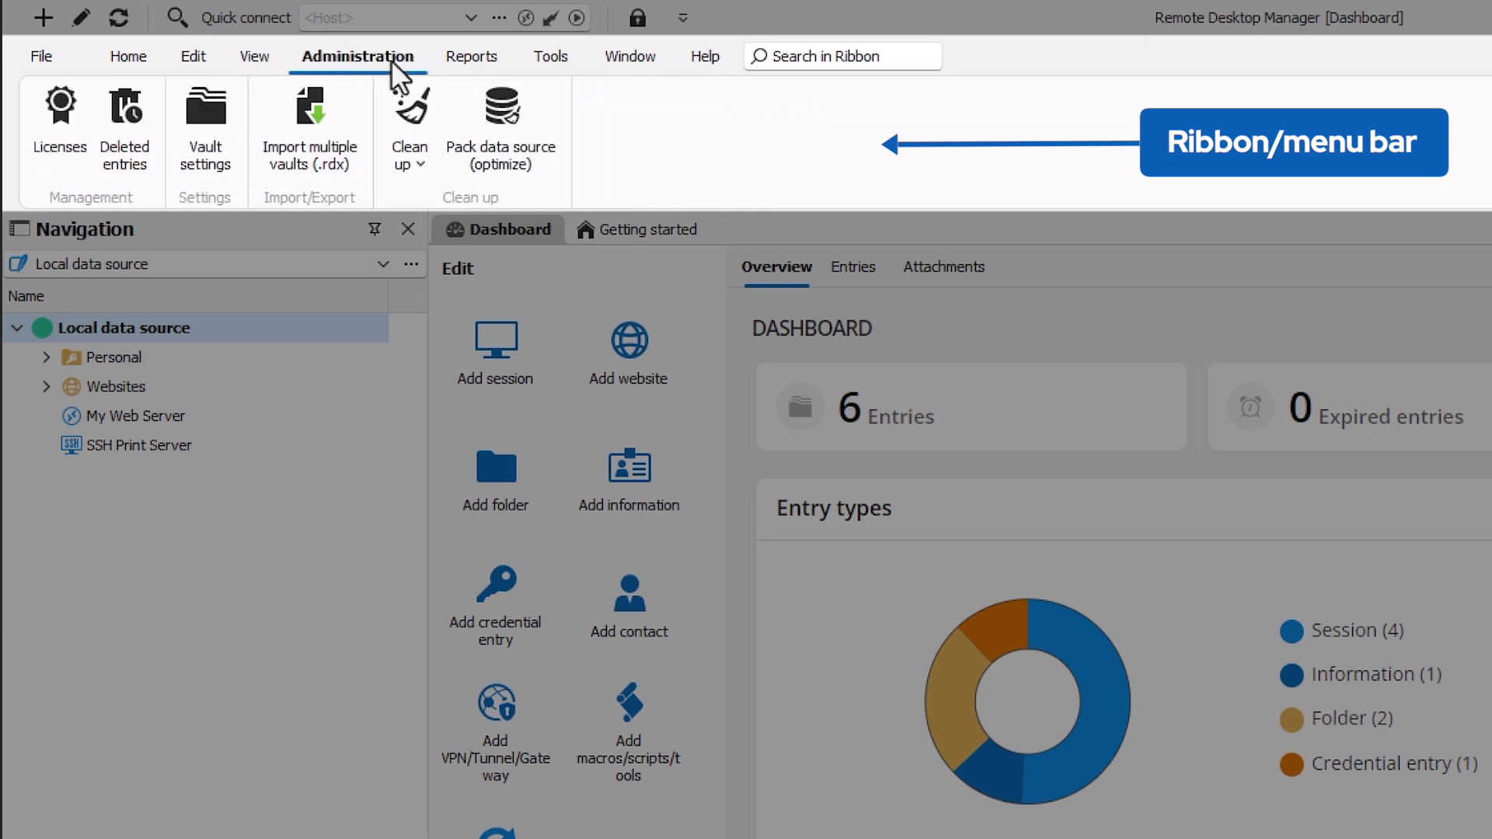
click(465, 60)
click(548, 60)
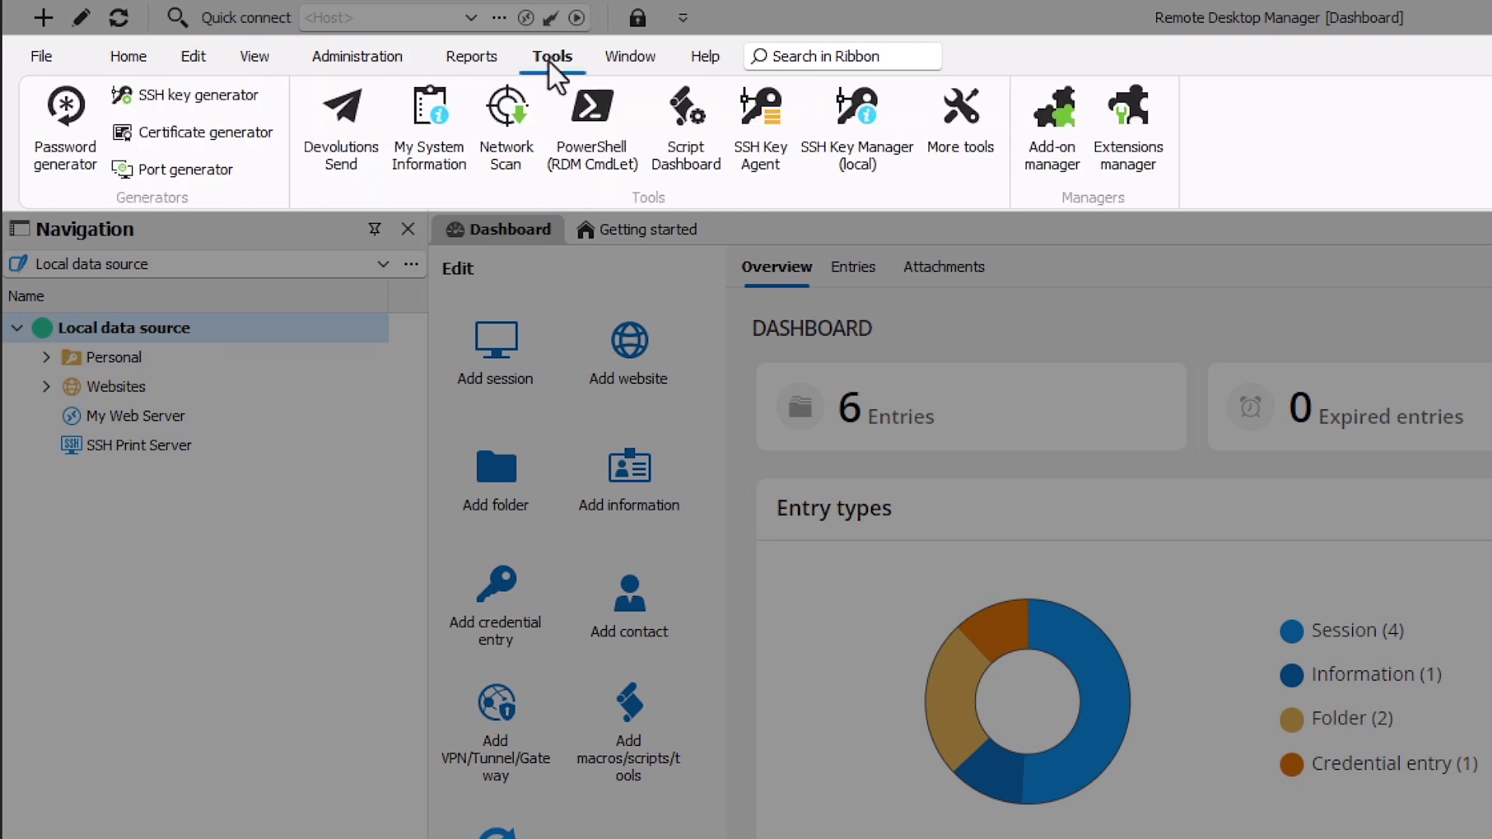
click(632, 58)
click(702, 57)
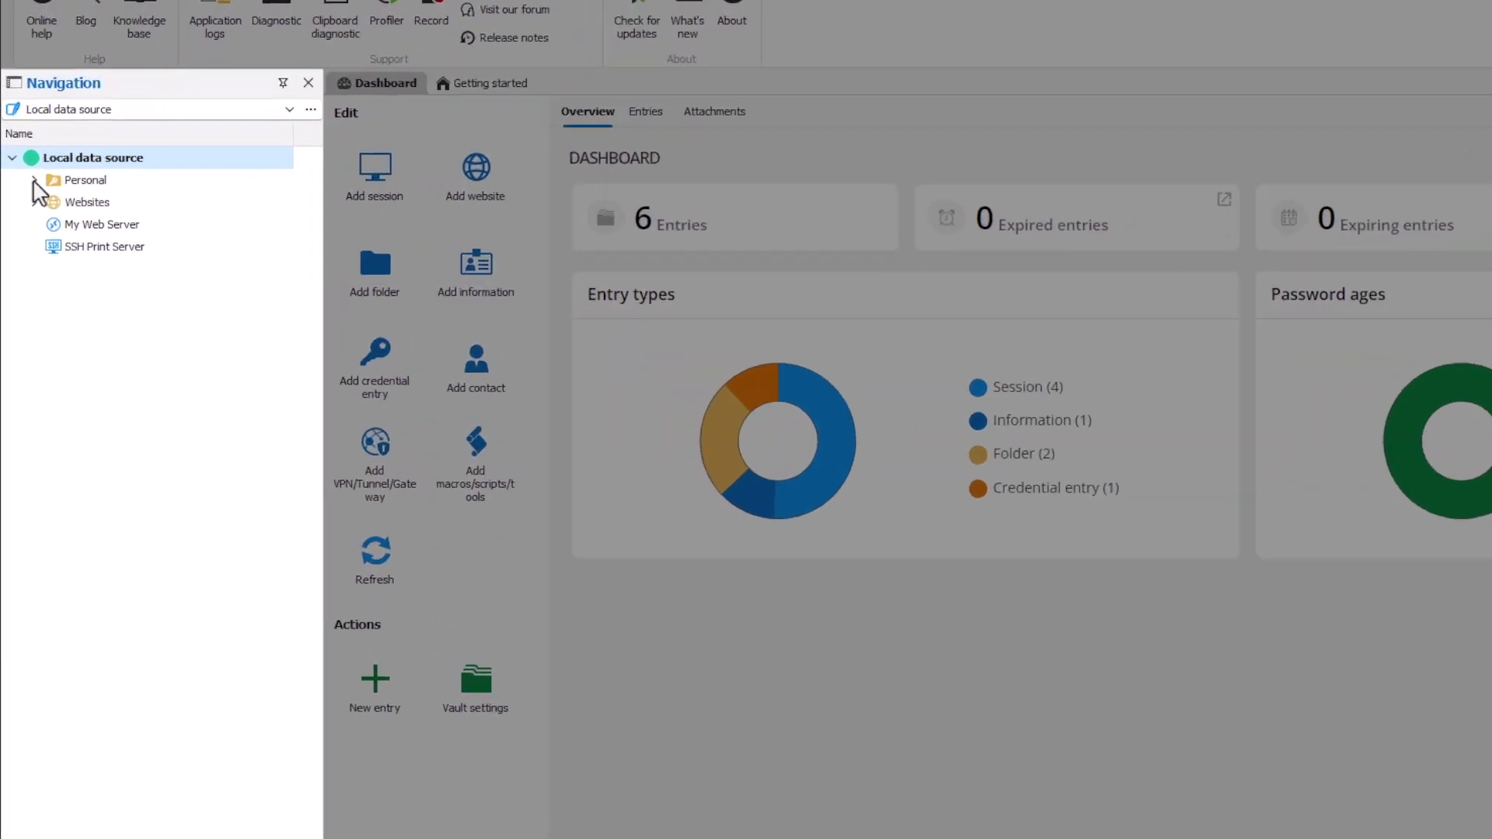
Expand the Personal and Websites folders and list the available data sources.
click(26, 210)
click(27, 260)
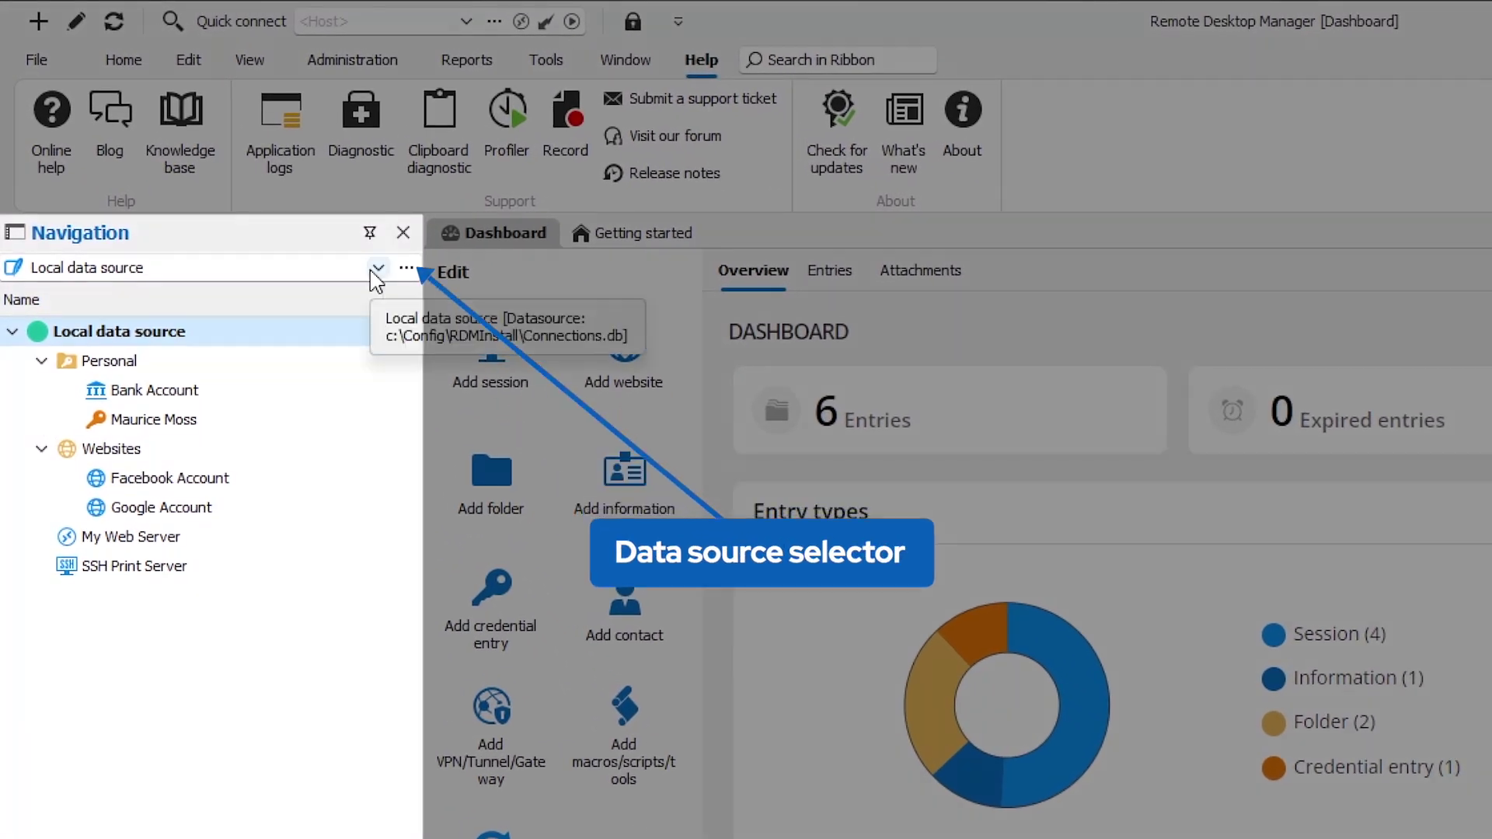
click(378, 269)
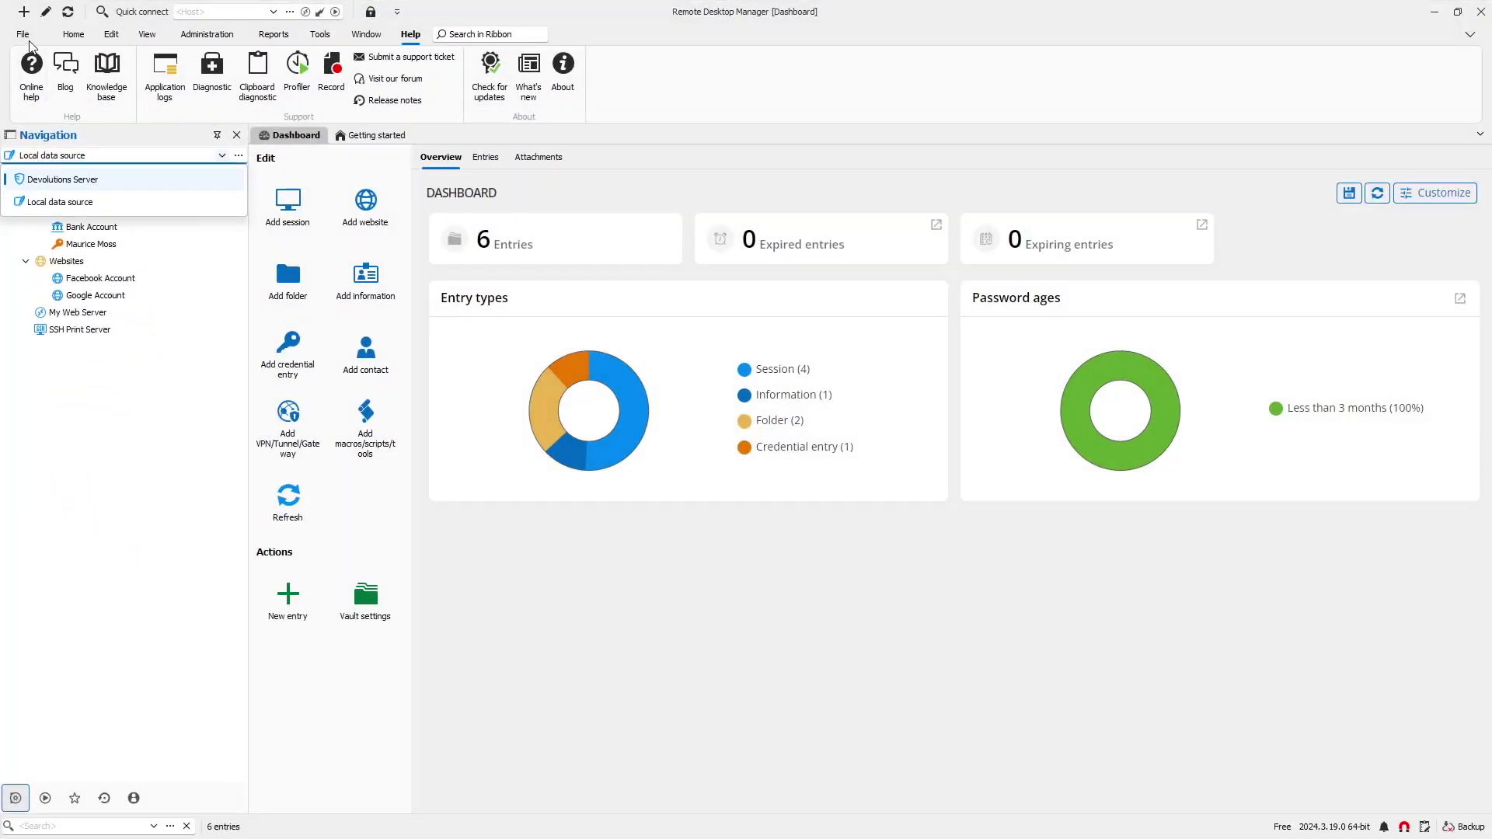
In File > Data sources, preview adding a new source, cancel, select Devolutions Server and save.
click(24, 35)
click(59, 233)
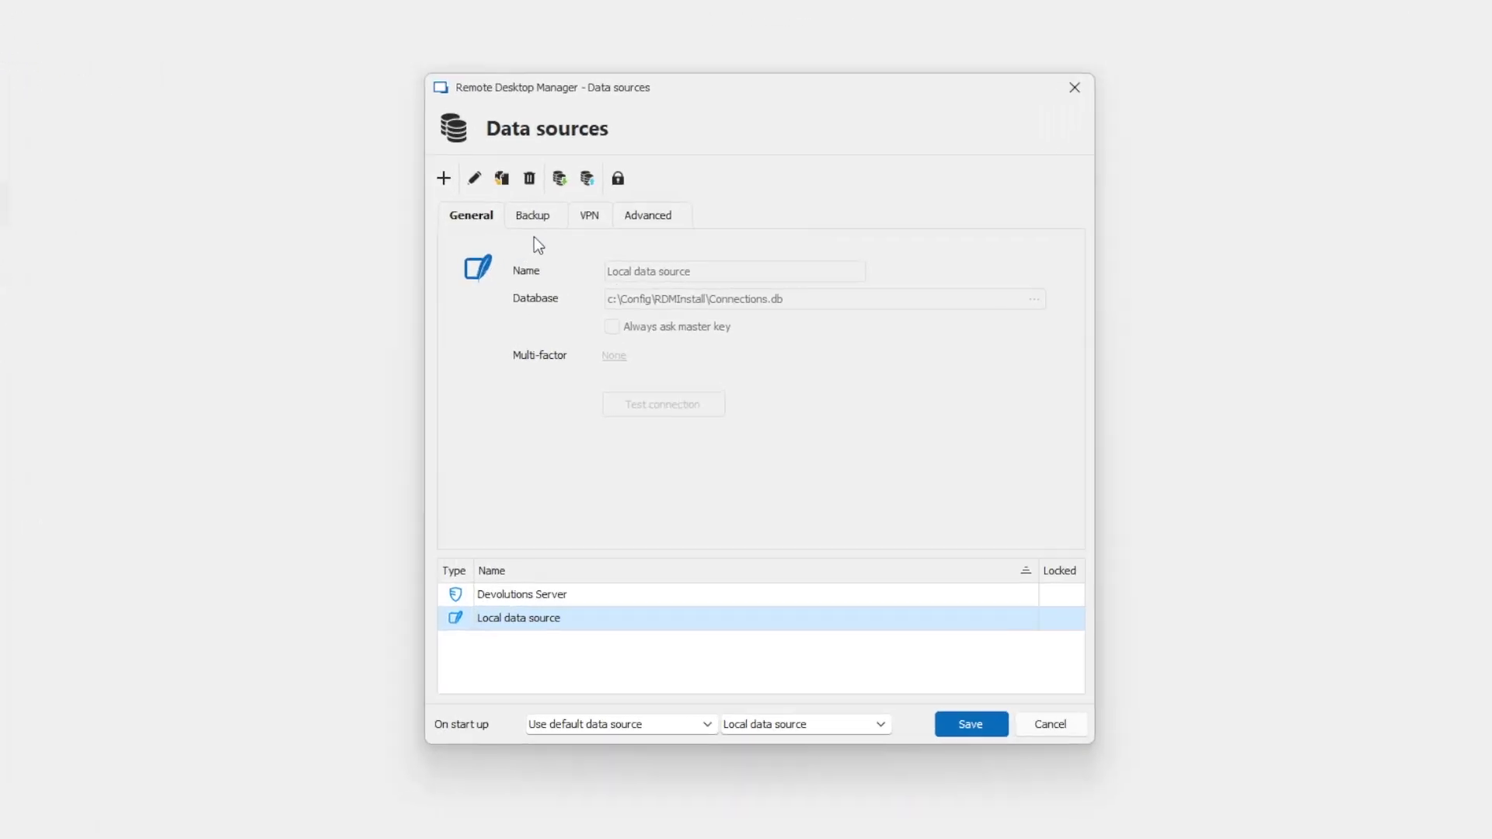
click(444, 178)
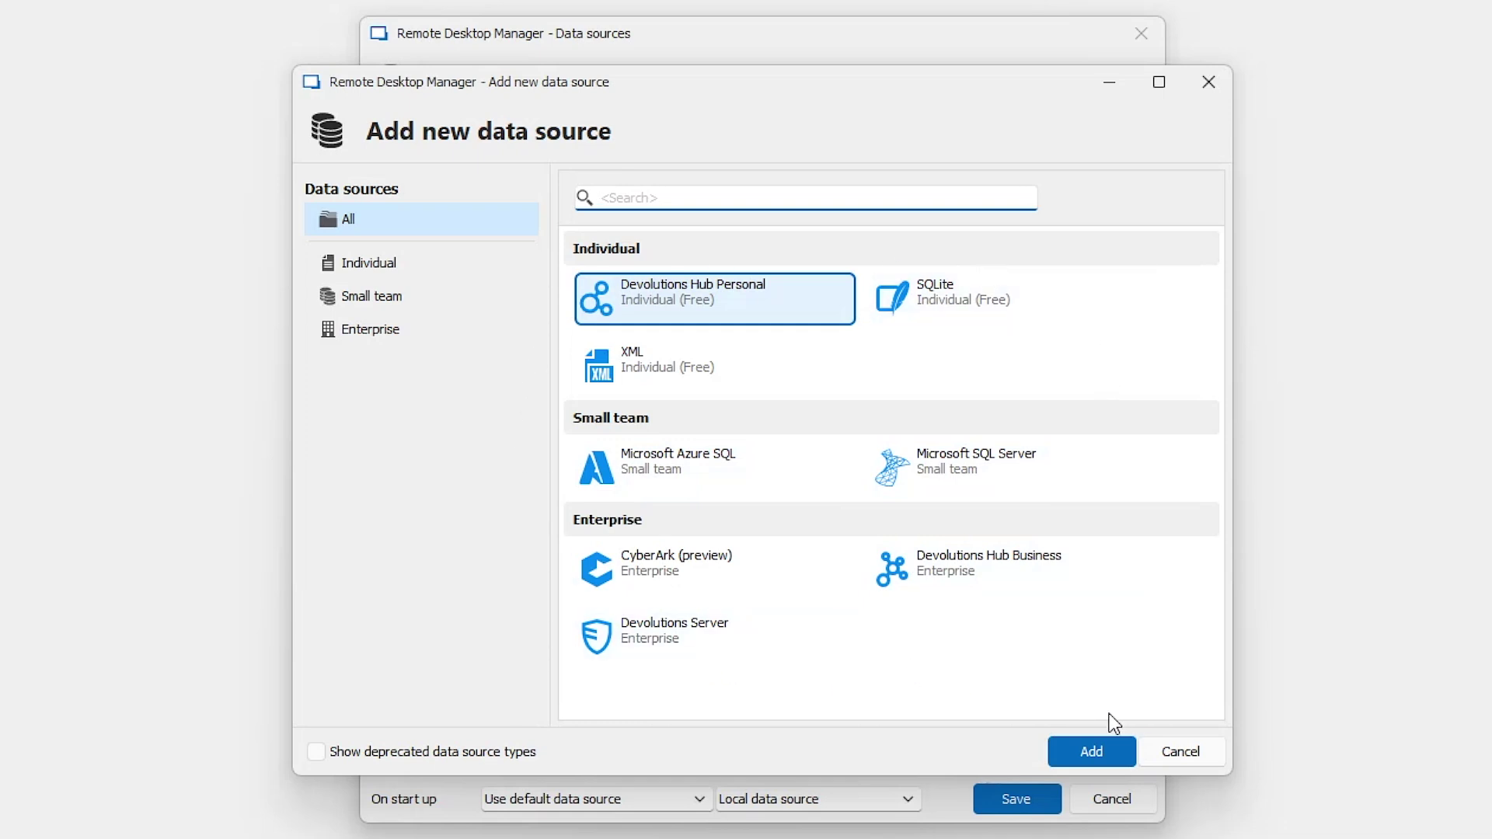
click(1161, 748)
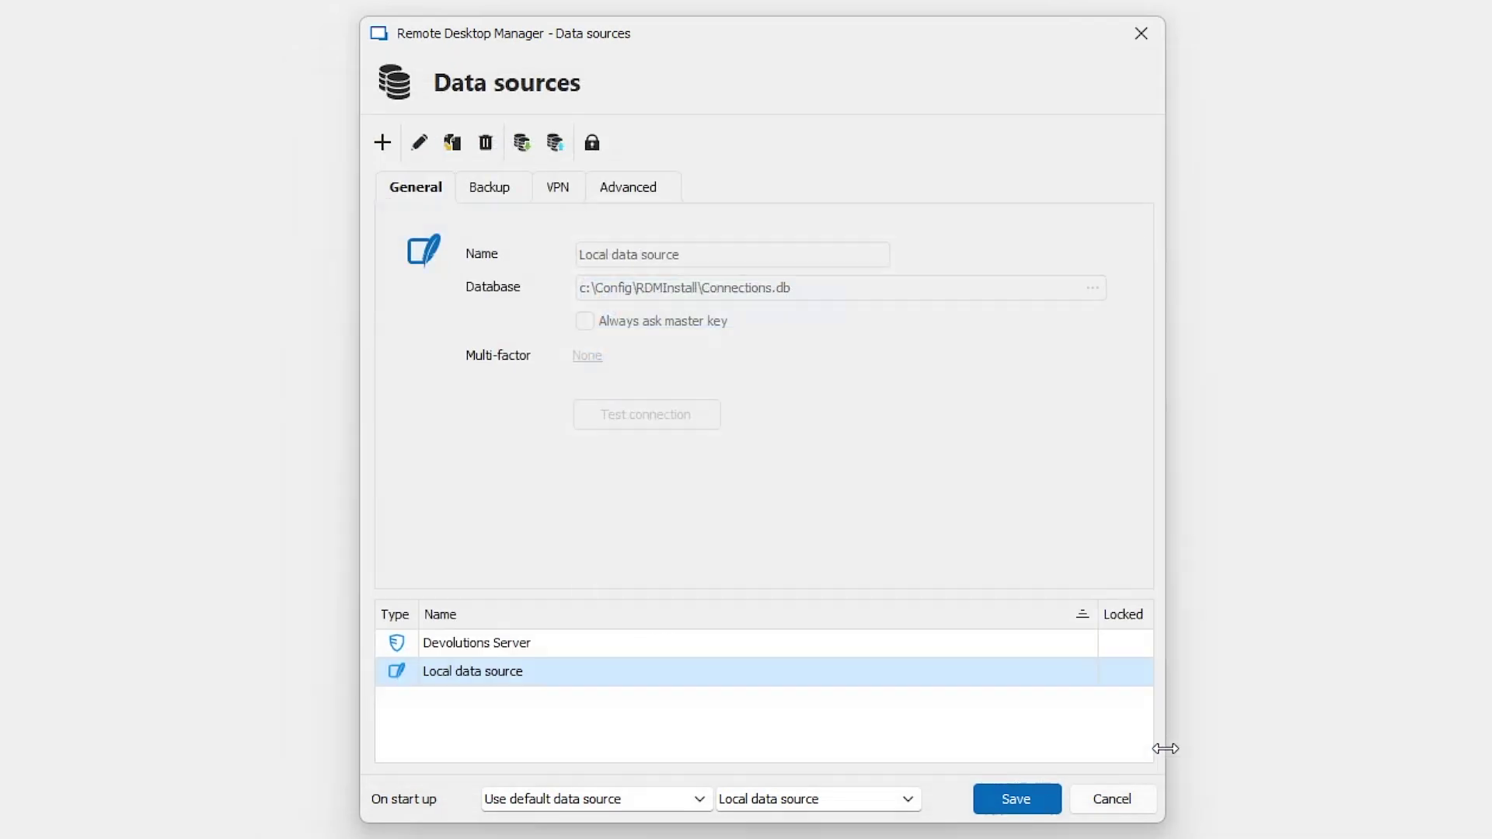
click(464, 643)
click(1013, 794)
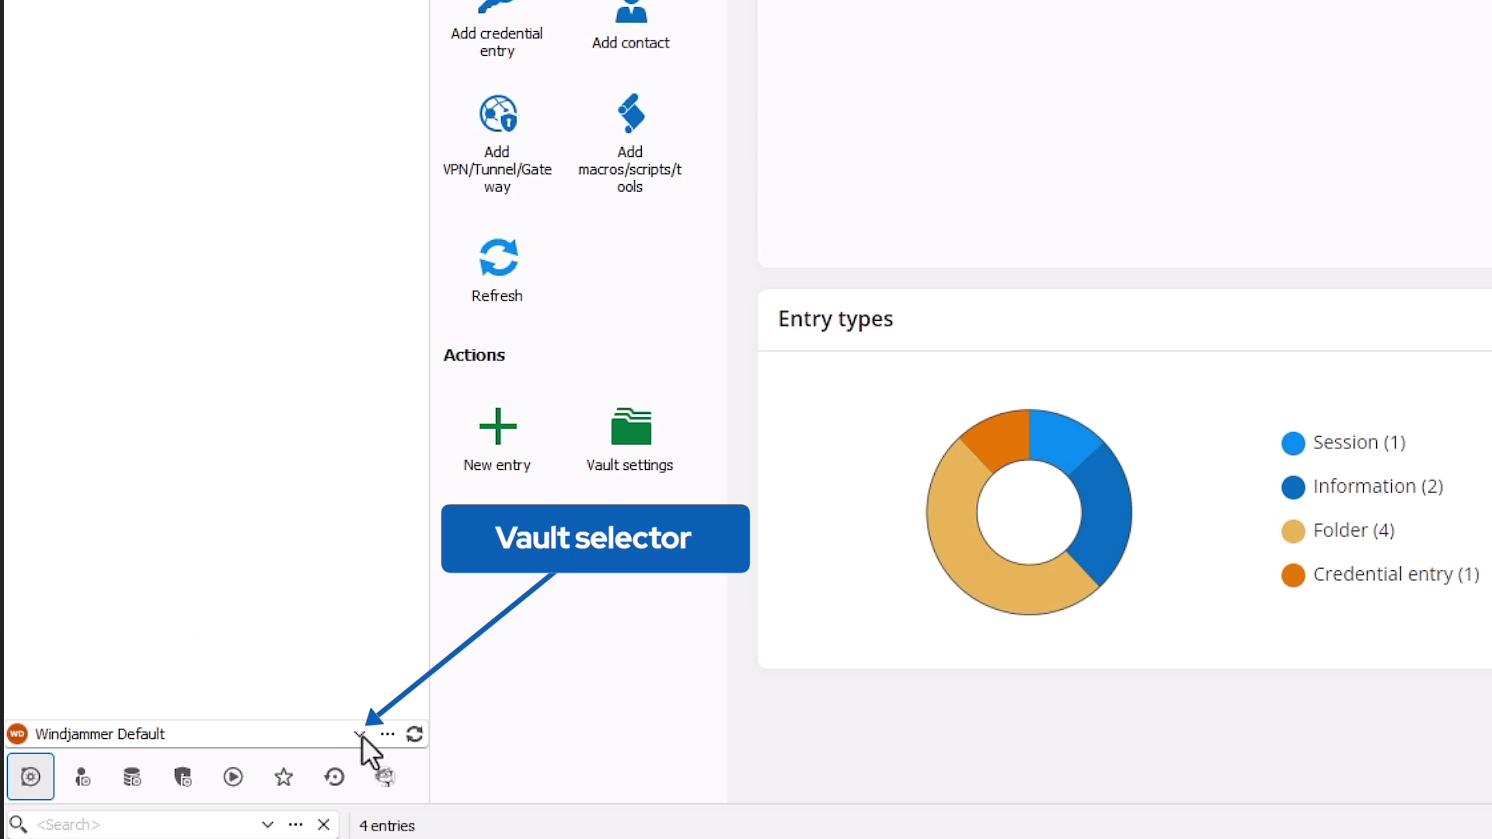
Scroll through the list of available vaults, then close it.
click(359, 735)
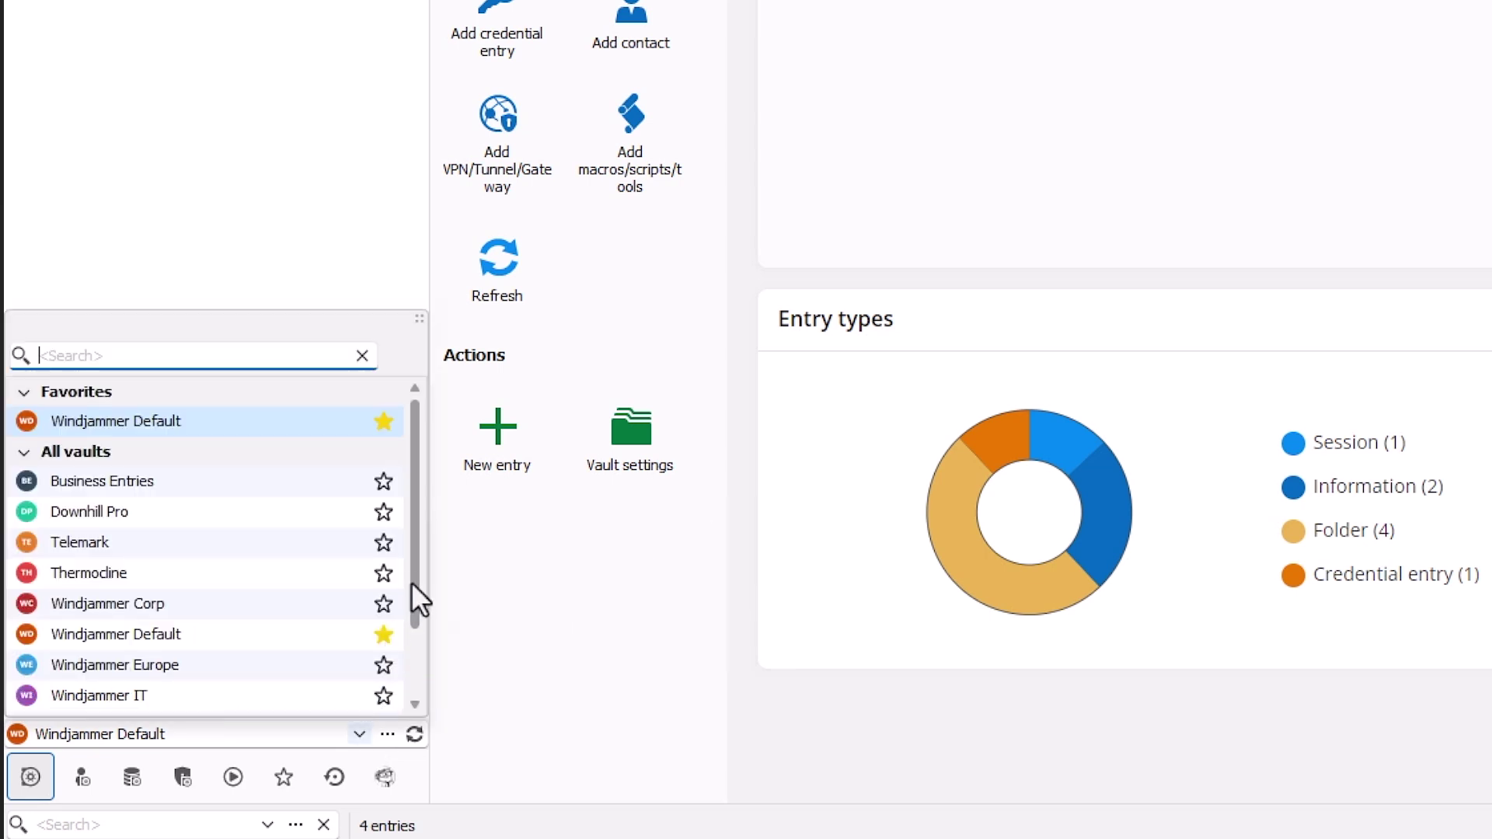
scroll(414, 591, down, 2)
scroll(408, 622, down, 1)
scroll(395, 692, up, 2)
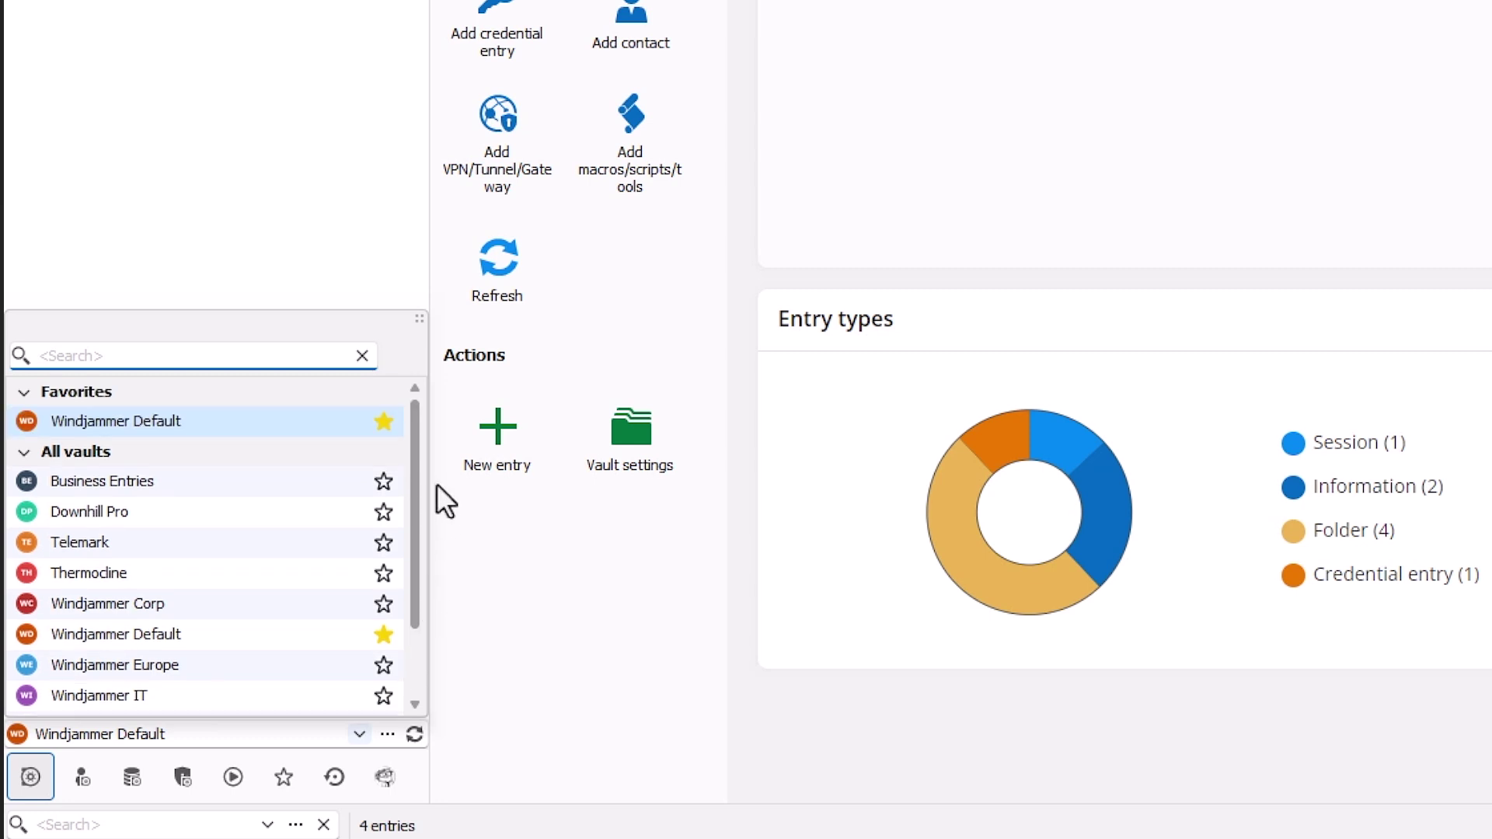
click(300, 242)
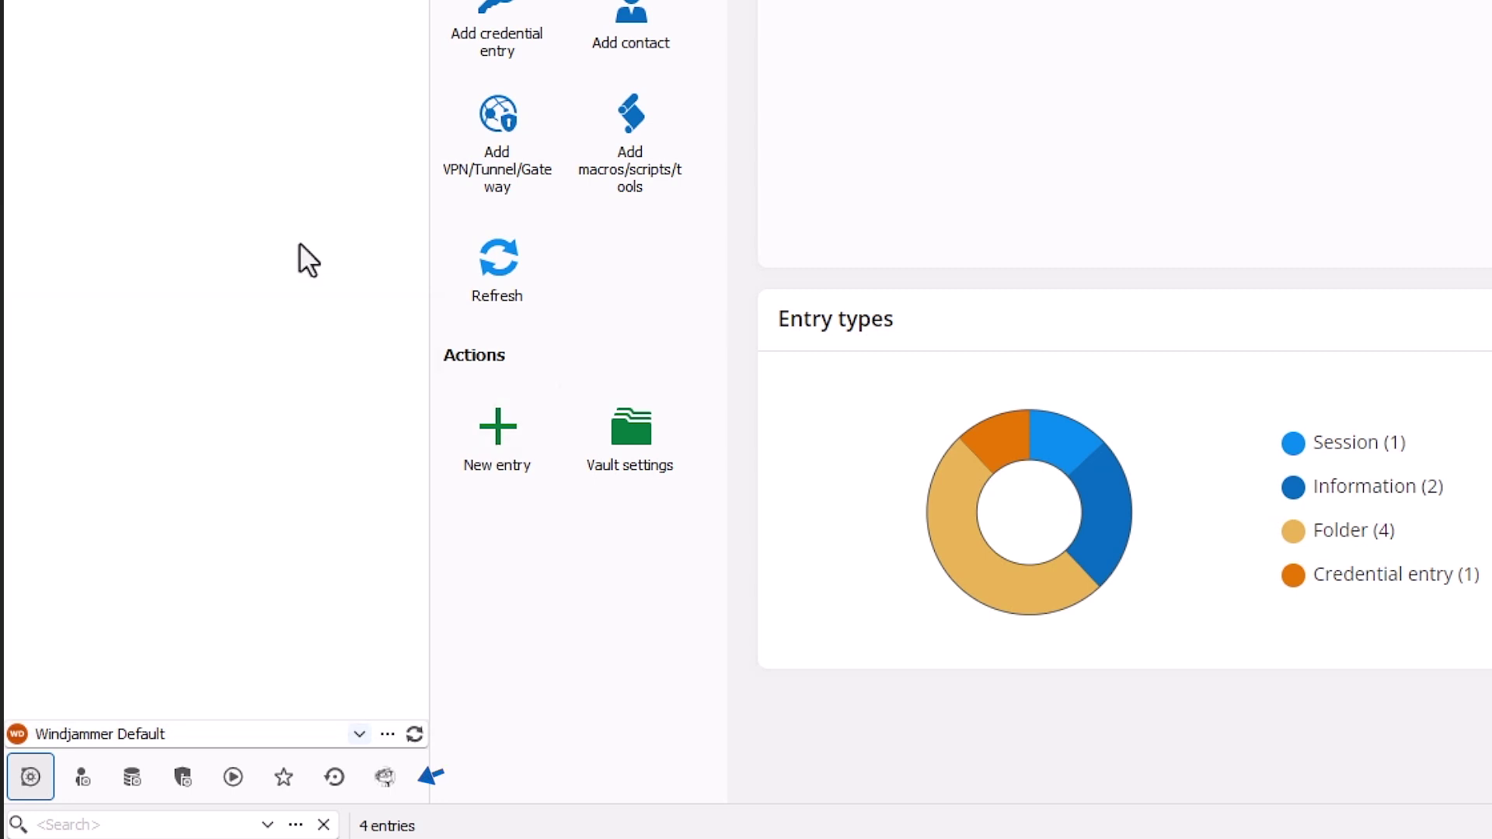
View the User vault entries and Account page, then return to Navigation and list data sources.
click(87, 784)
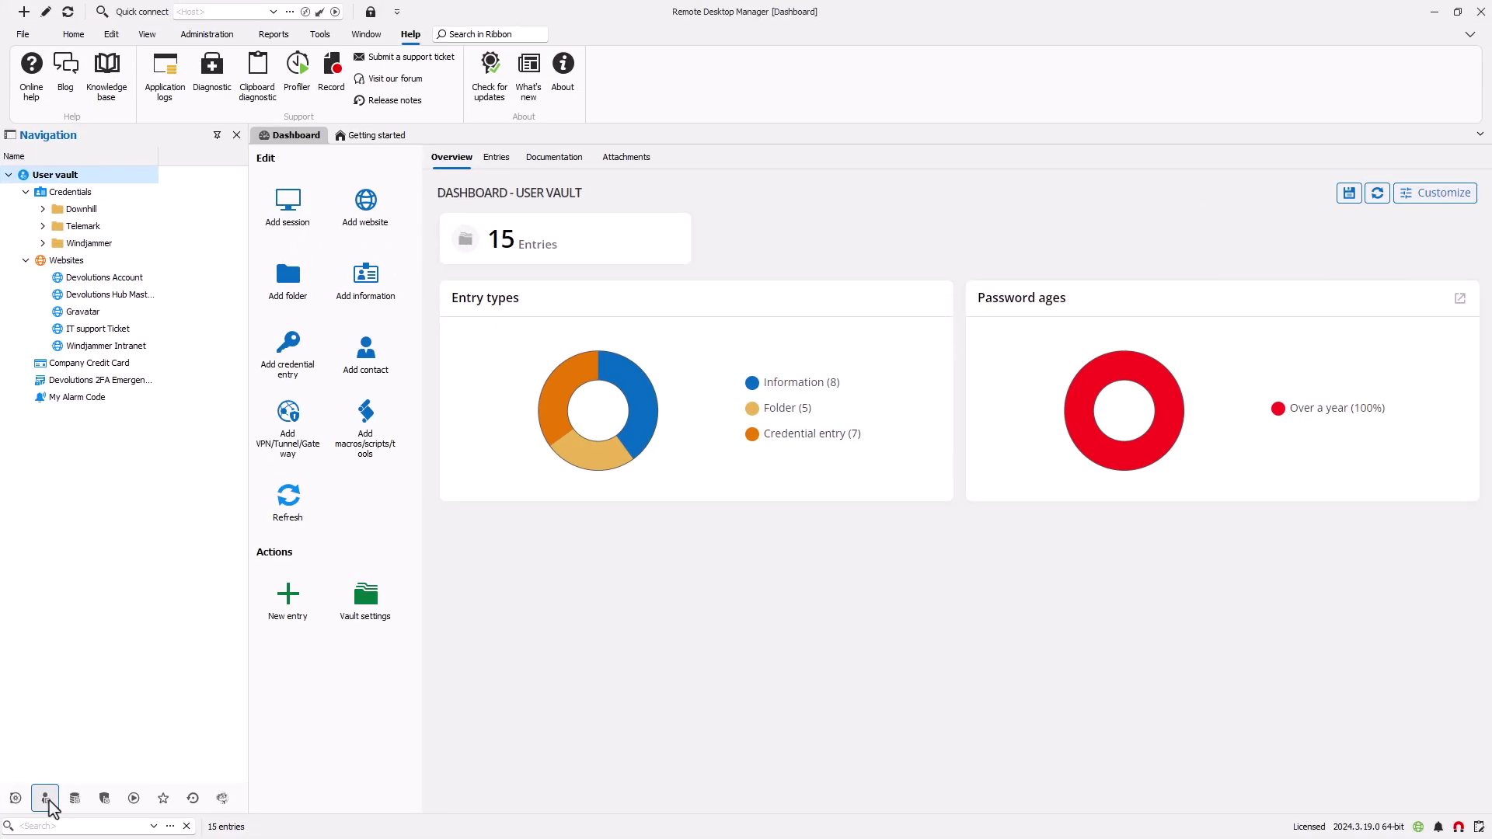
click(222, 800)
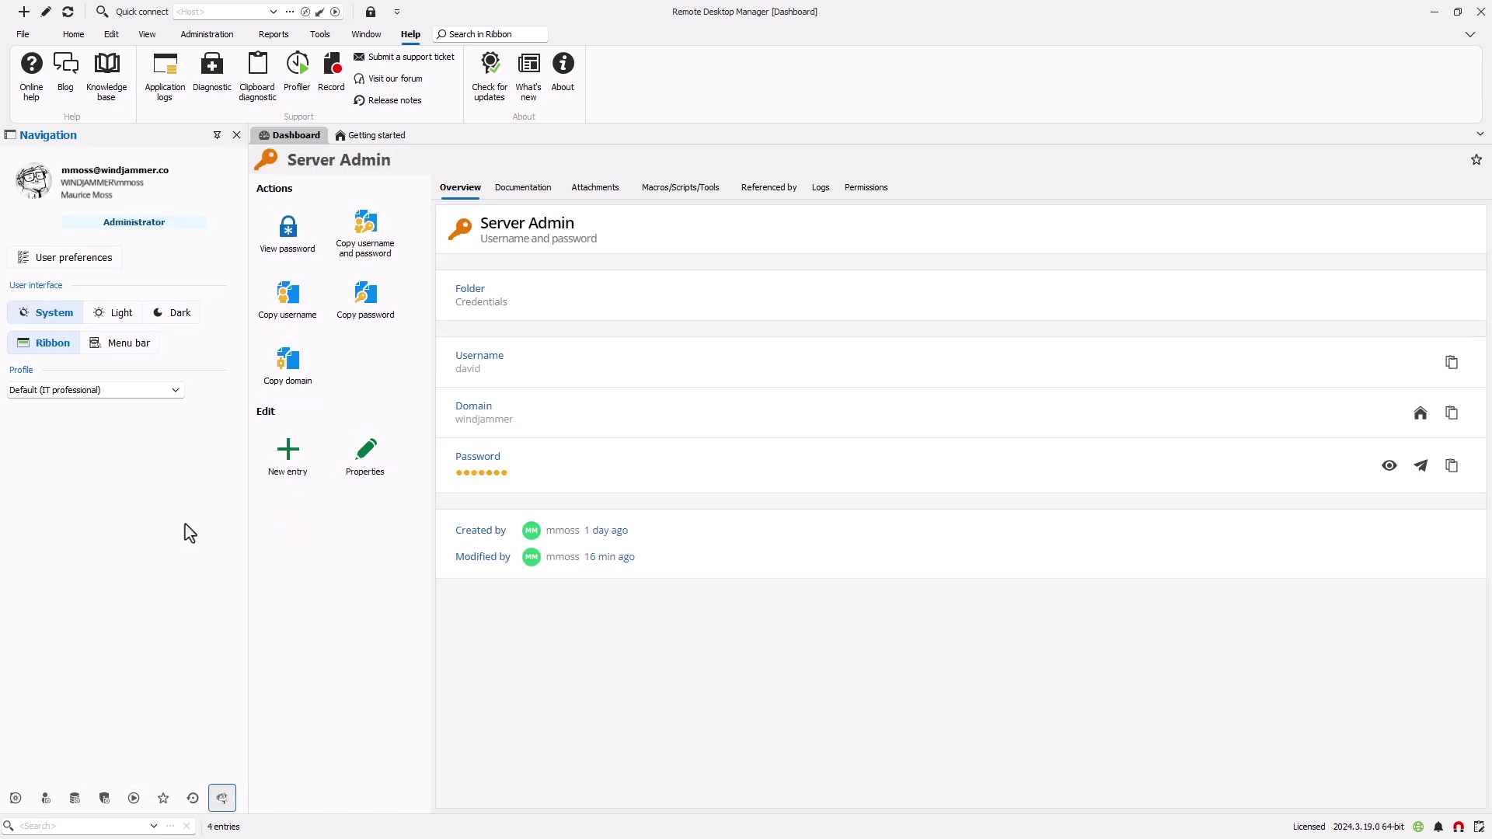
click(16, 800)
click(222, 156)
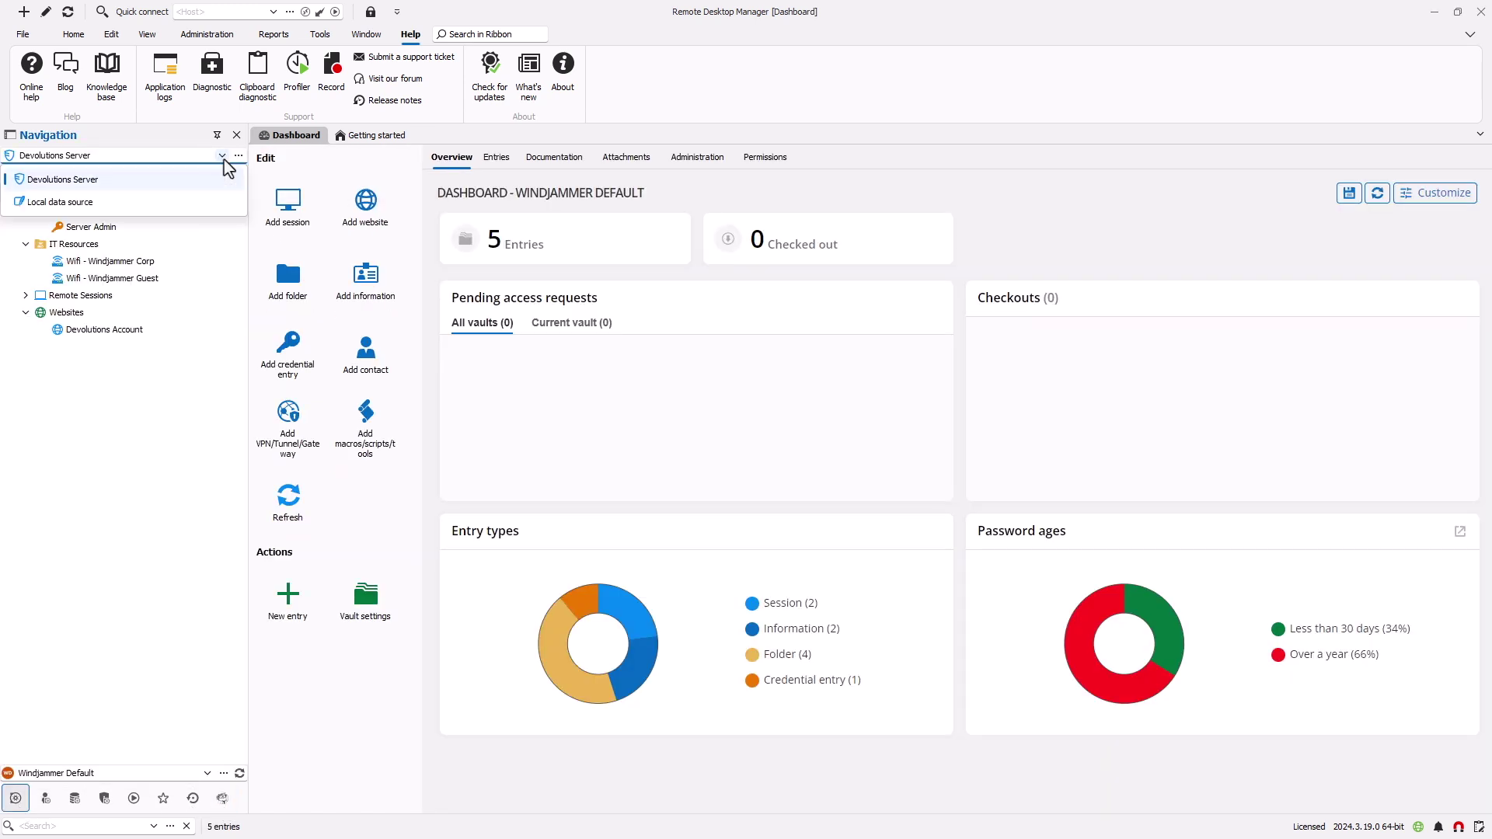
Switch to the Local data source and start a new RDP (Microsoft Remote Desktop) entry.
click(84, 205)
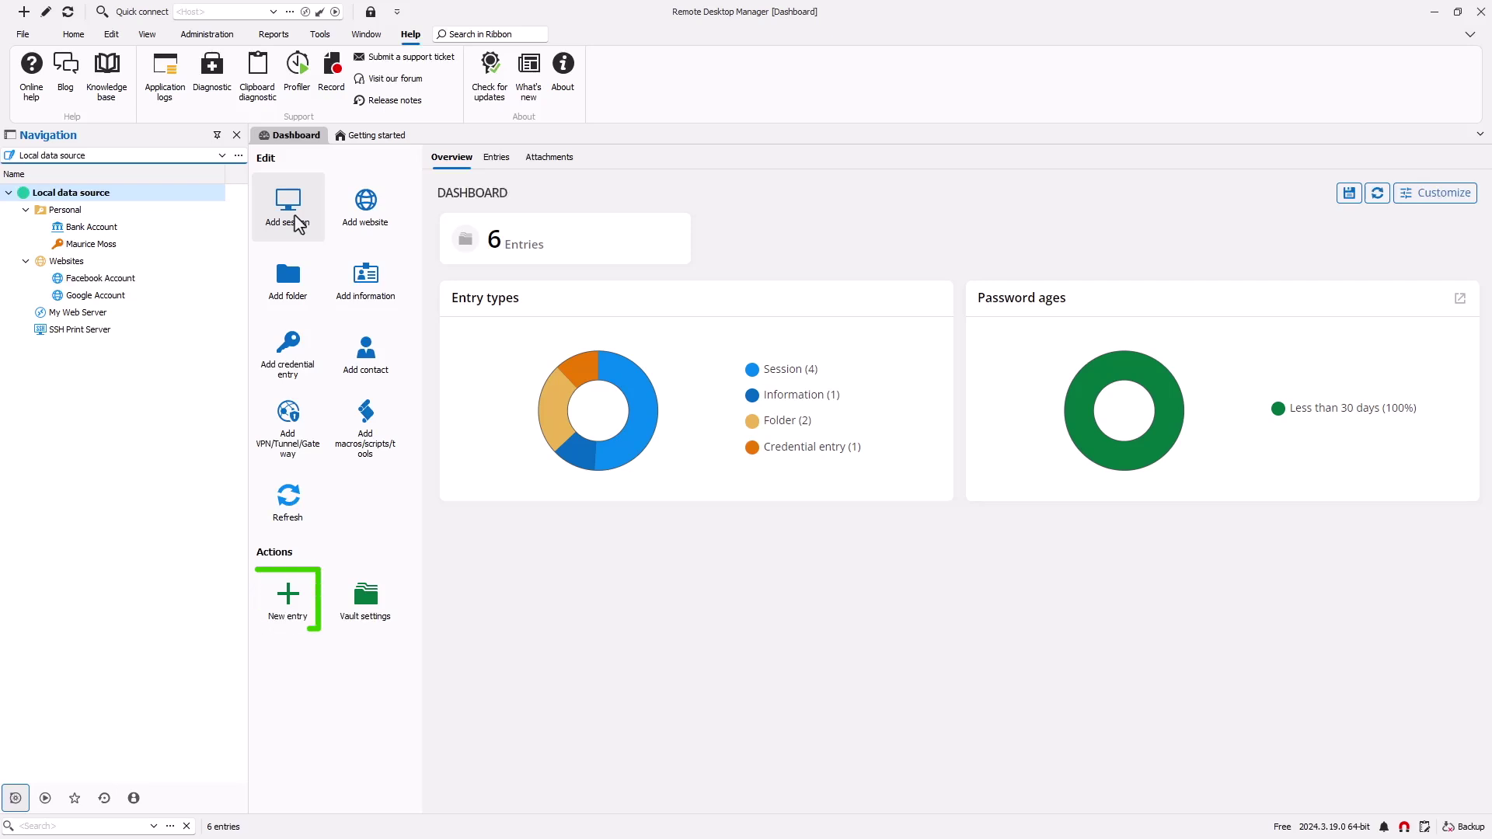
click(297, 226)
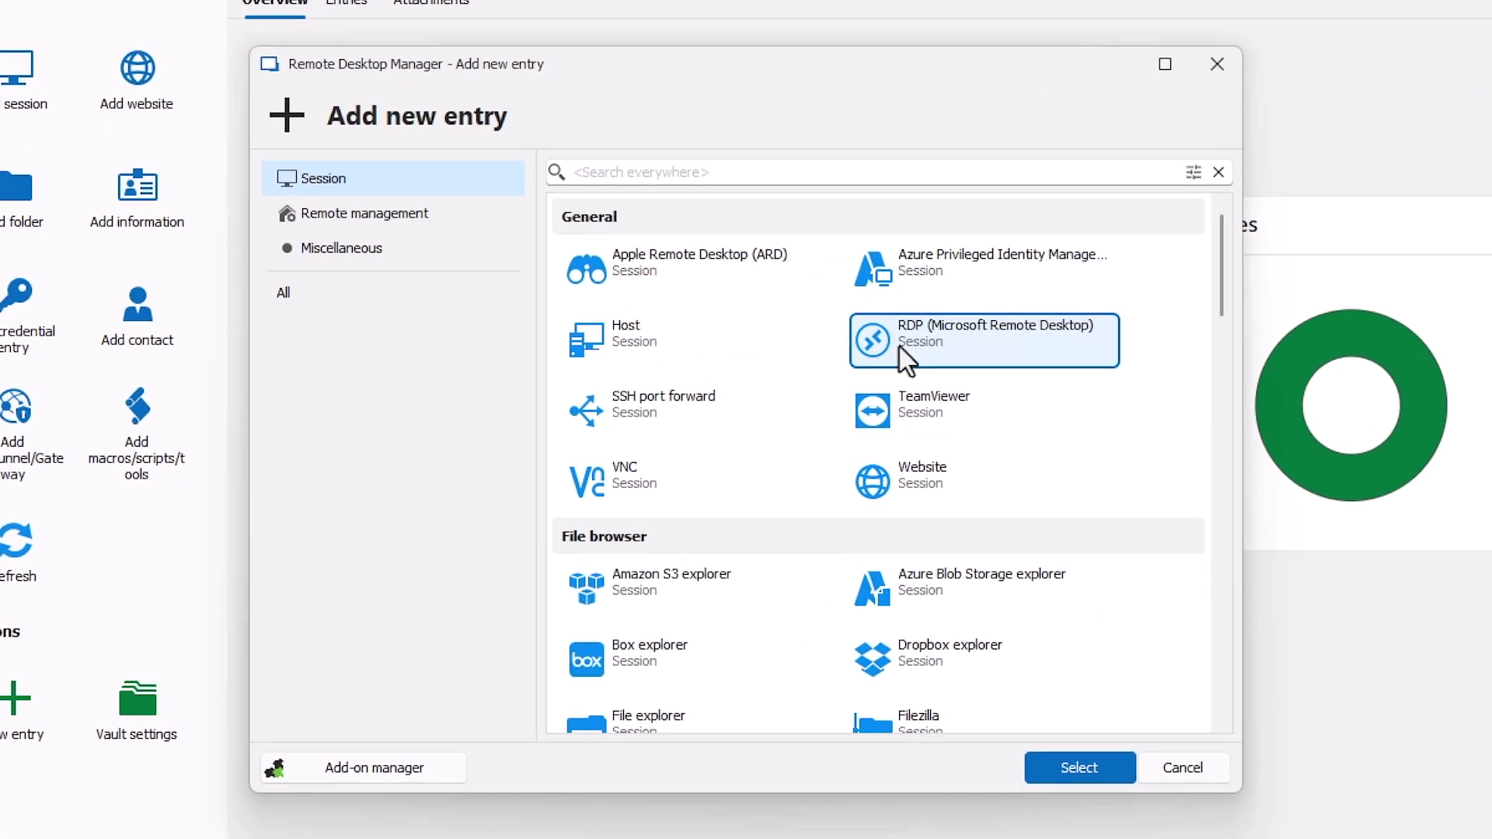
click(1074, 770)
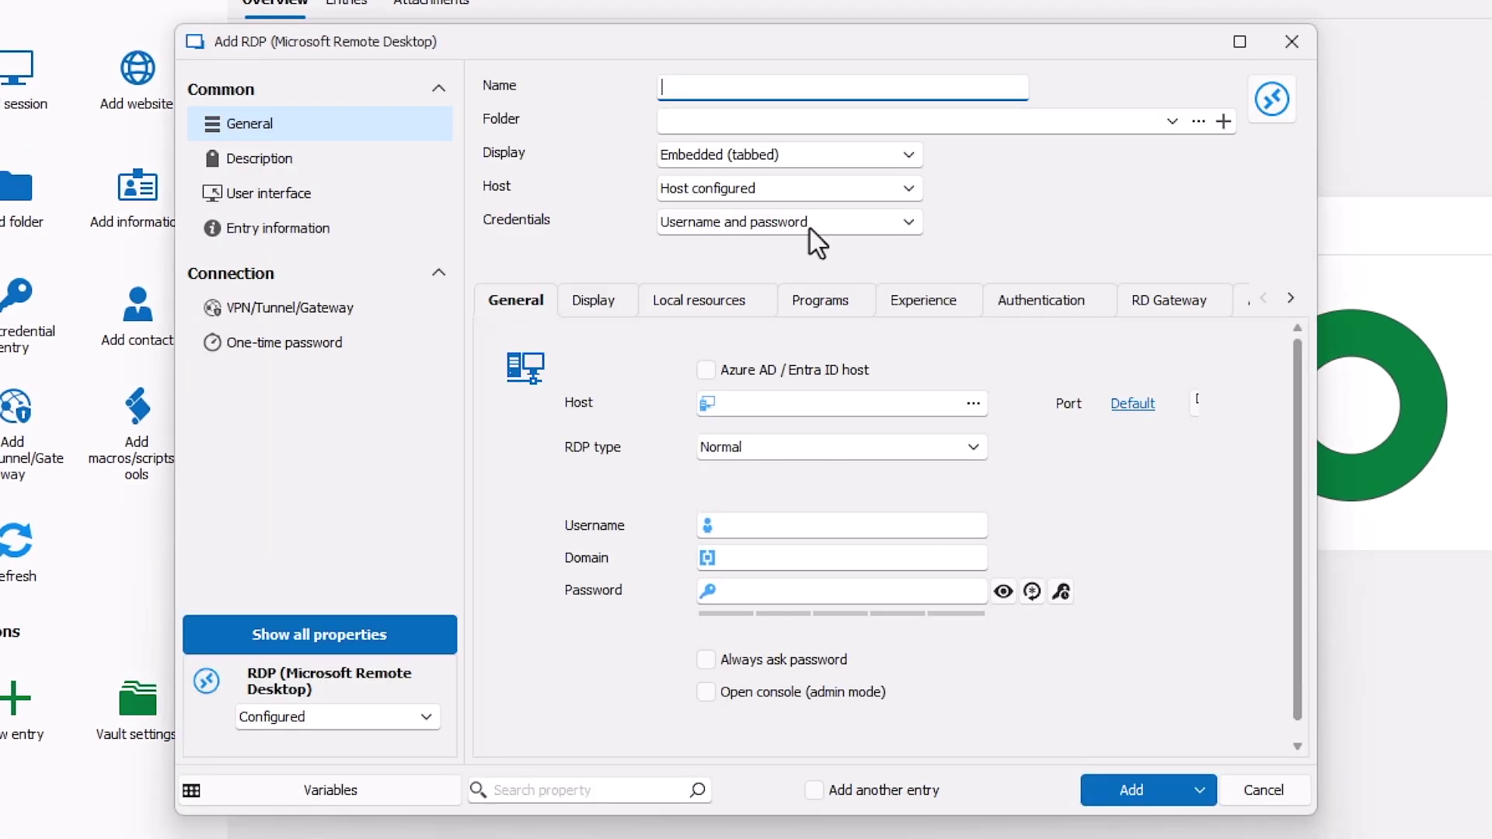
Name the entry 'Windjammer Server' with host vwindsrv-dvls5.windjammer.loc and add it.
text(Windjammer Server)
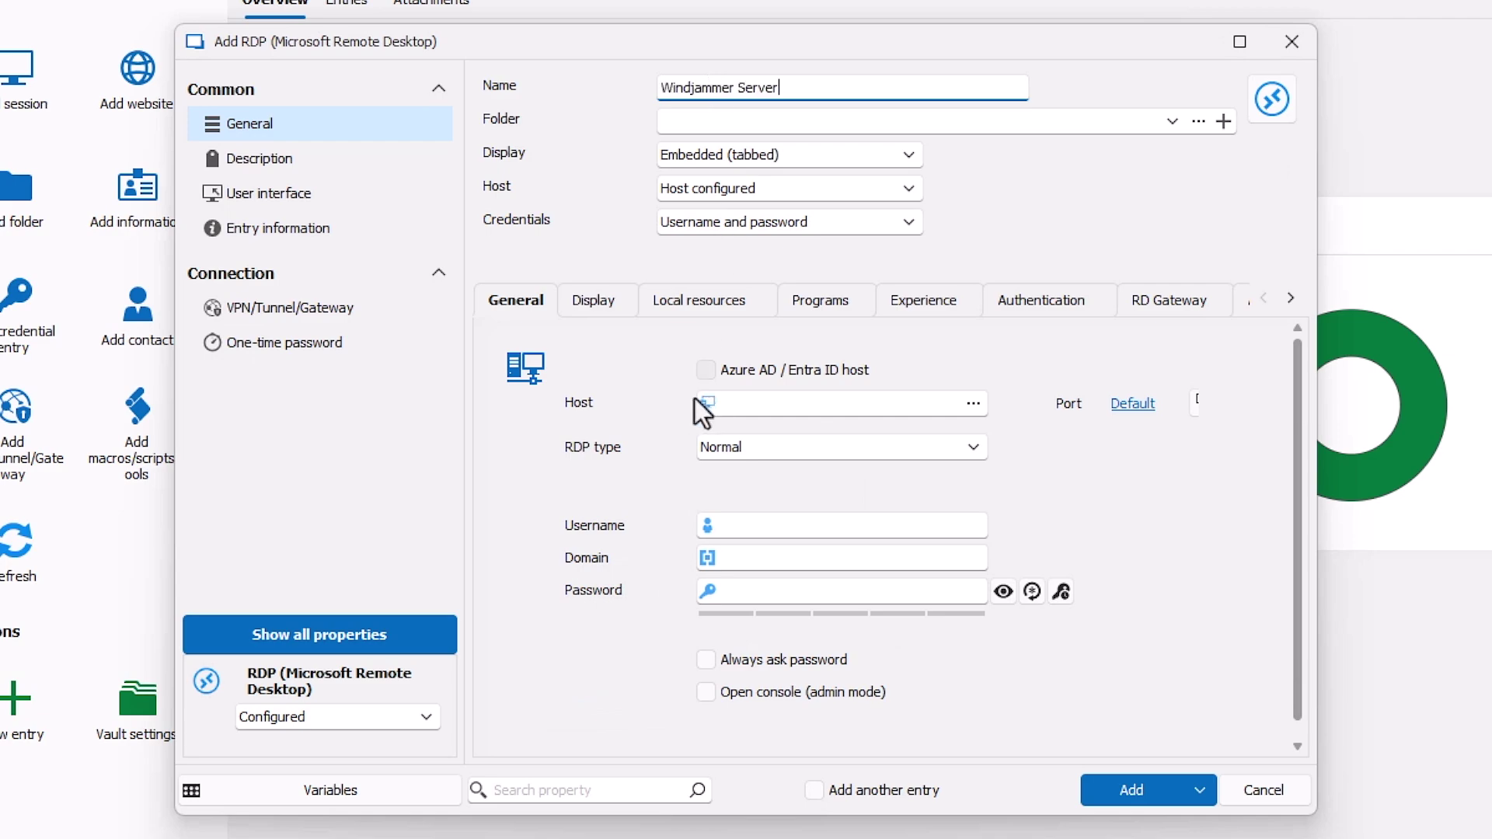
click(689, 401)
text(vwindsrv-dvls5.windjammer.loc)
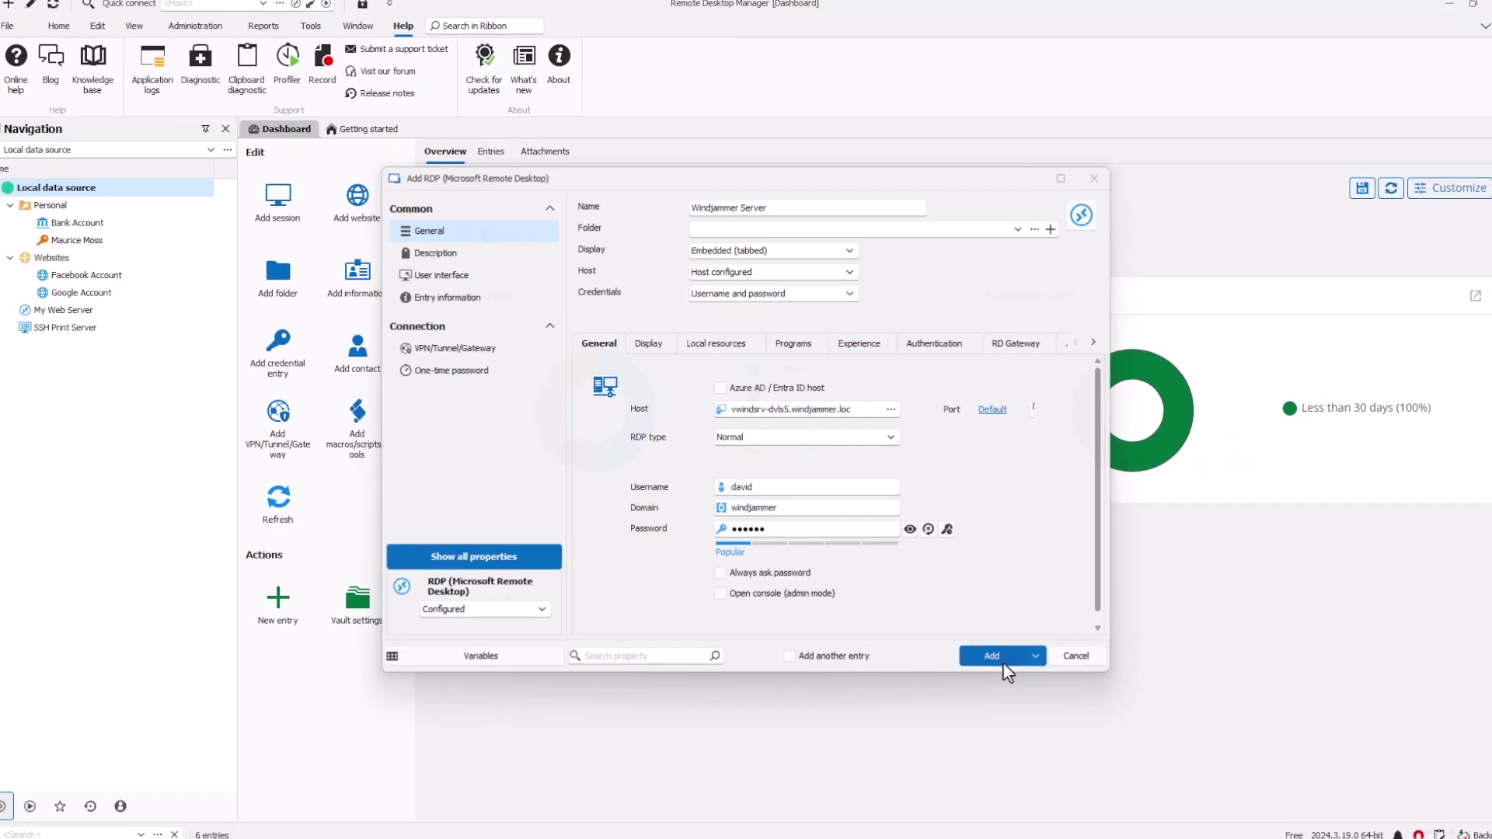
click(1002, 660)
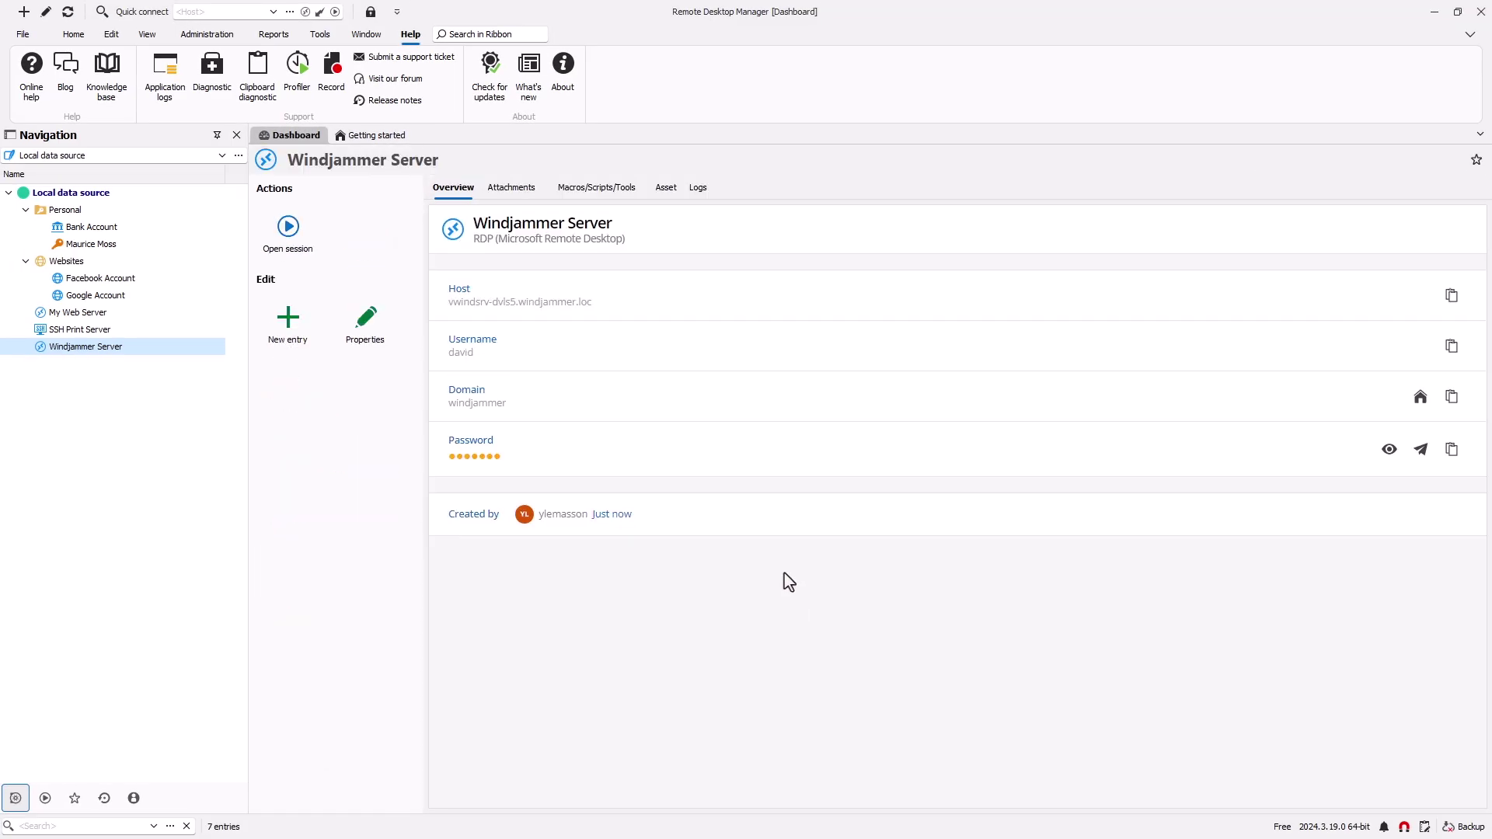
Open Windjammer Server in an embedded tab, close the session, and show the Local dashboard with 7 entries.
click(295, 234)
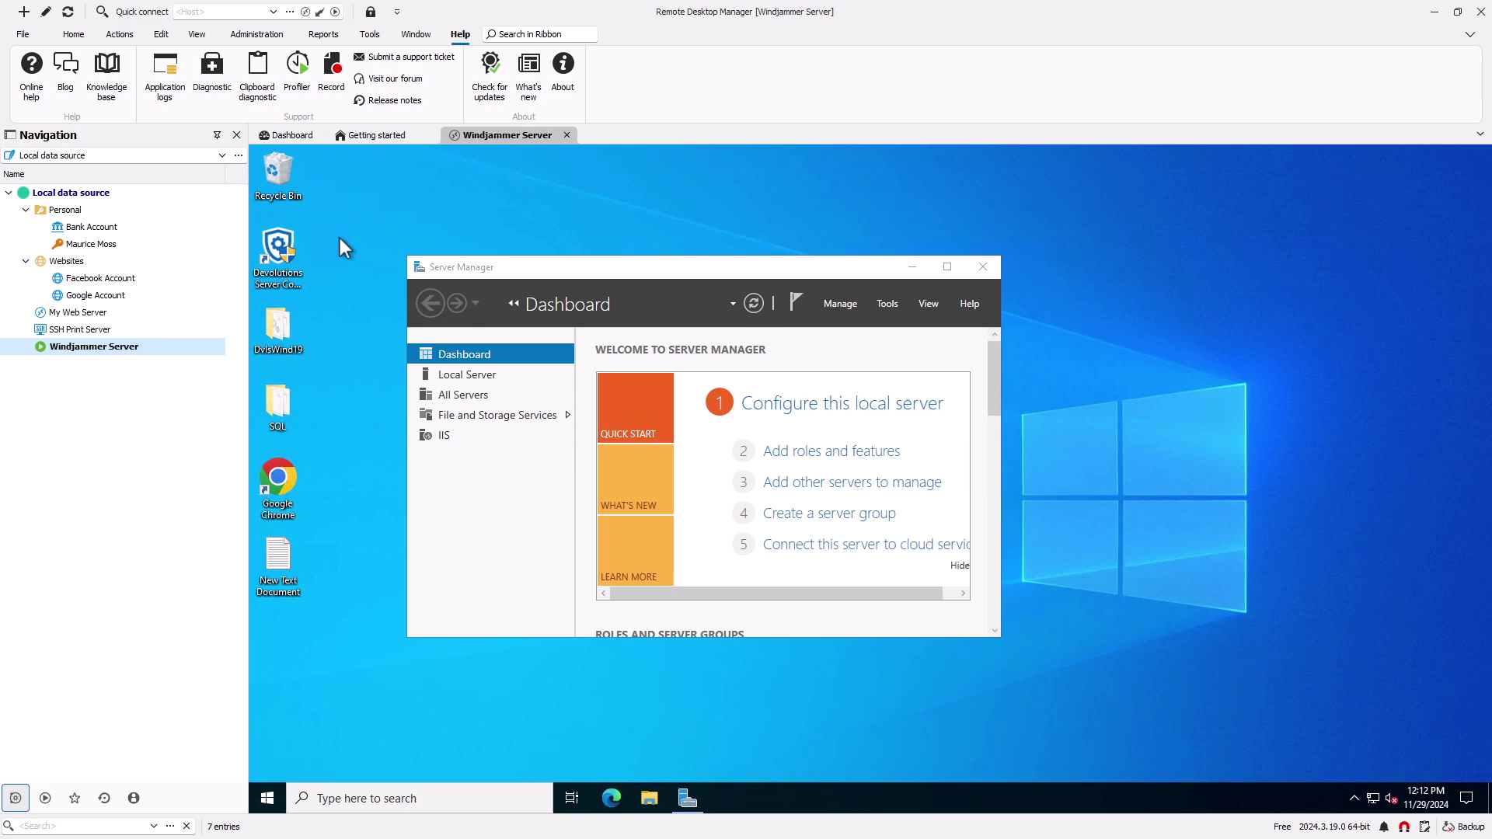
key(ctrl+Tab)
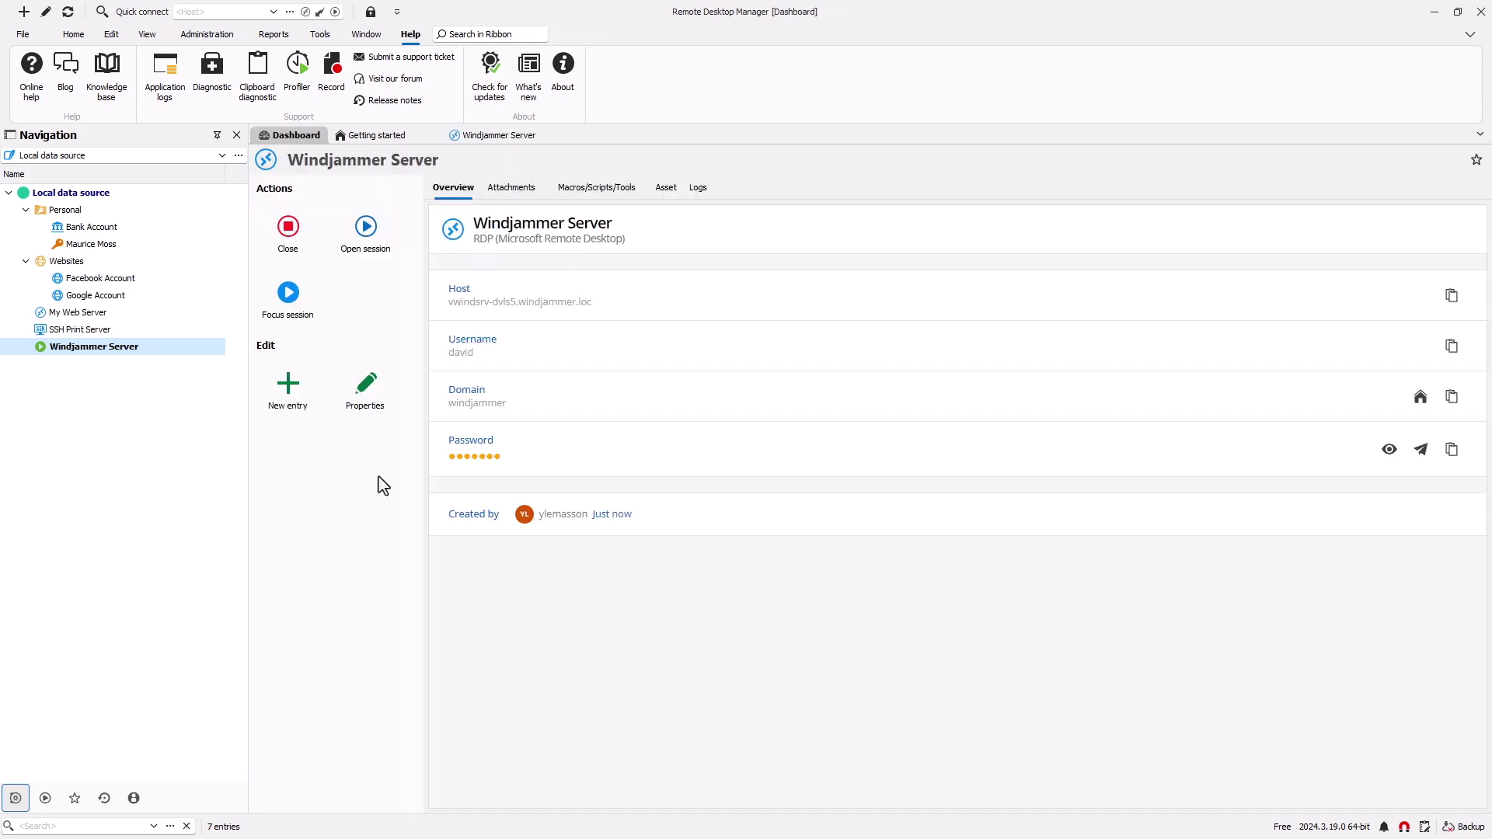
click(291, 233)
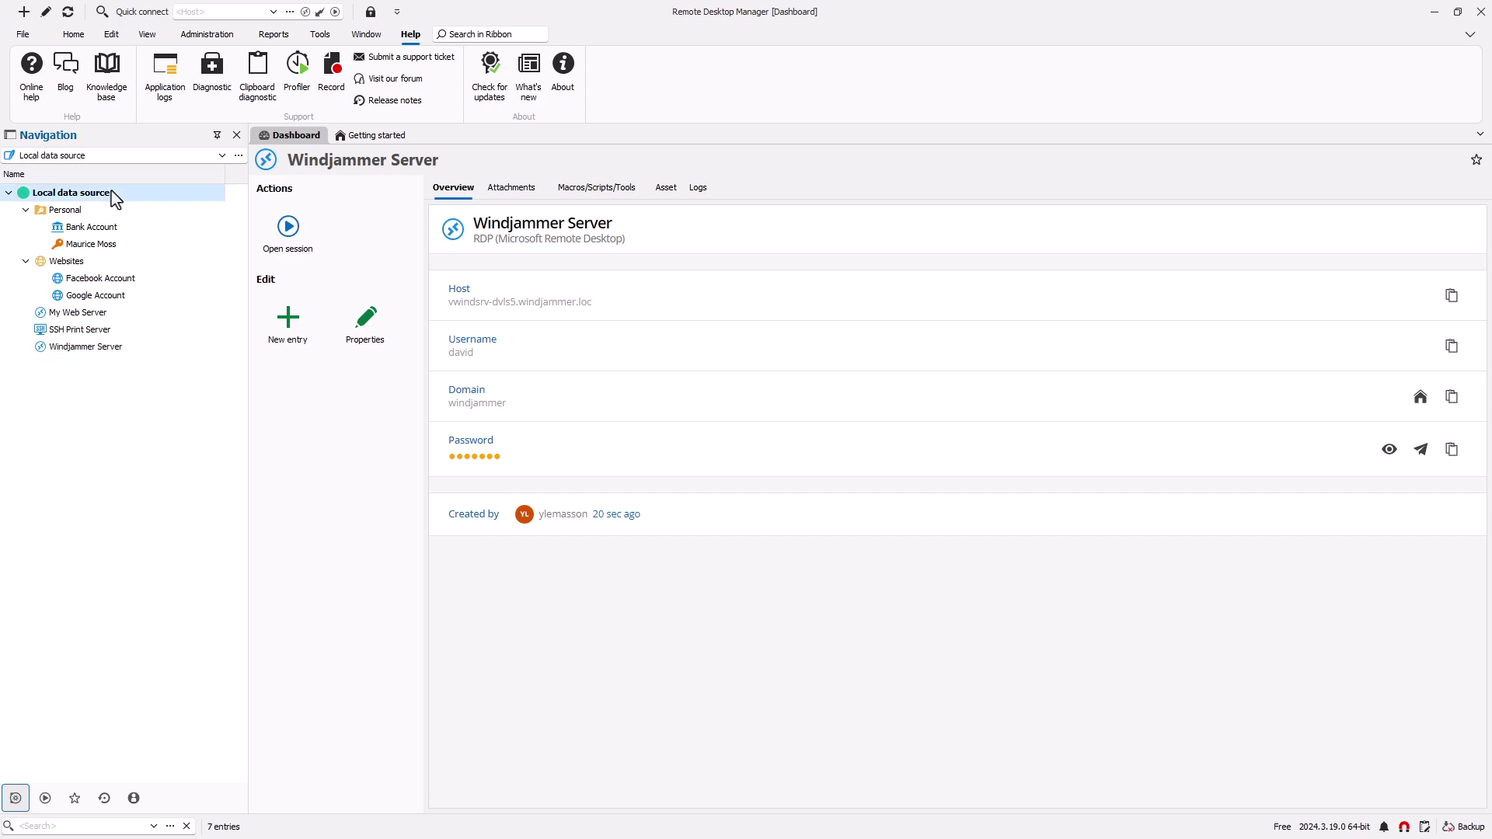
click(74, 193)
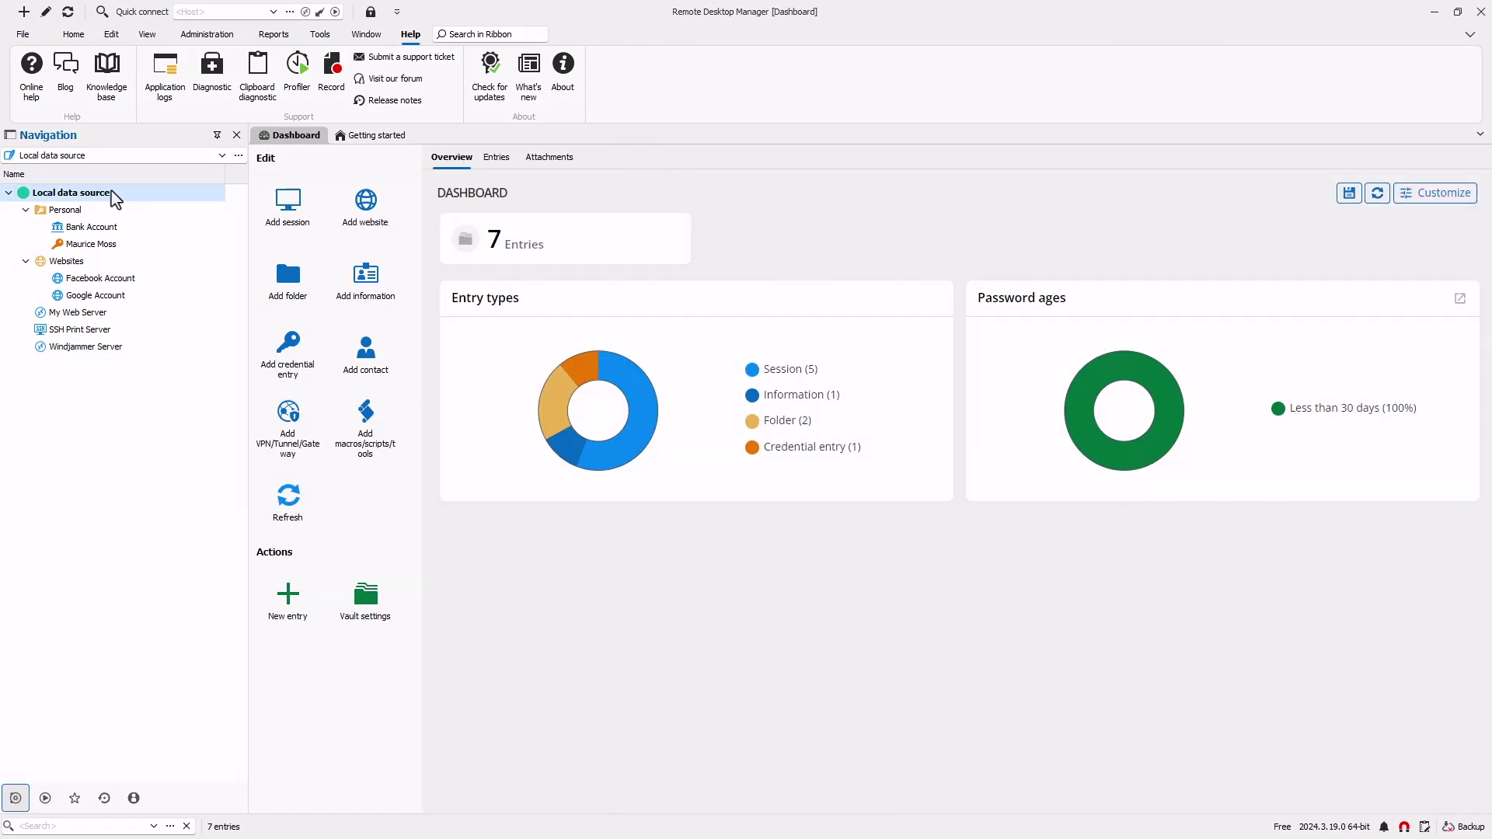